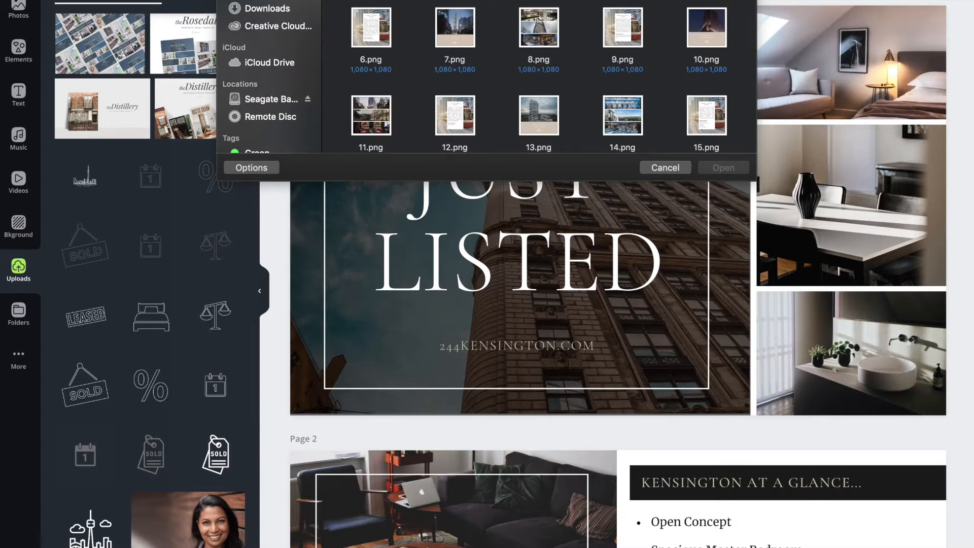
# Step: Cancel the new image upload and look through the property photos already uploaded
pyautogui.scroll(-2, 440, 17)
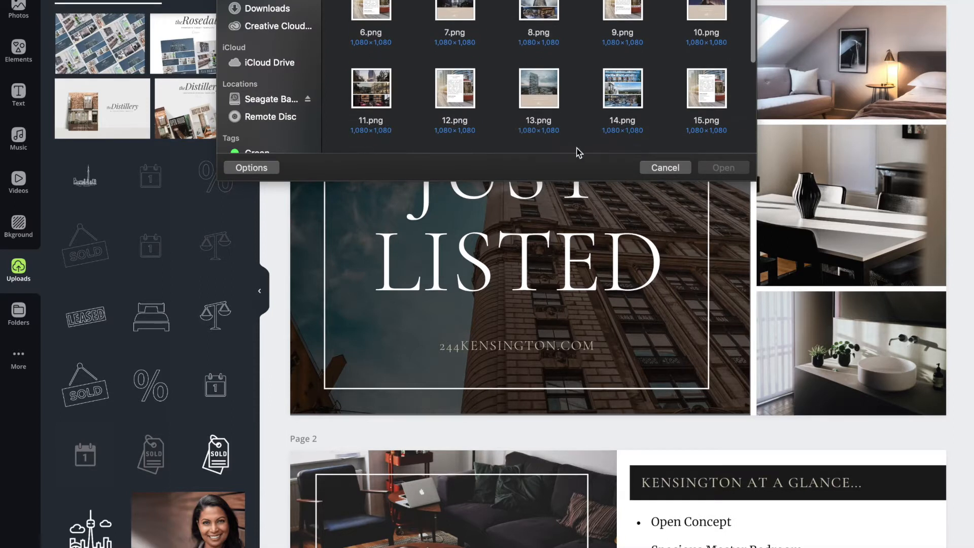
pyautogui.click(665, 167)
pyautogui.scroll(-15, 123, 137)
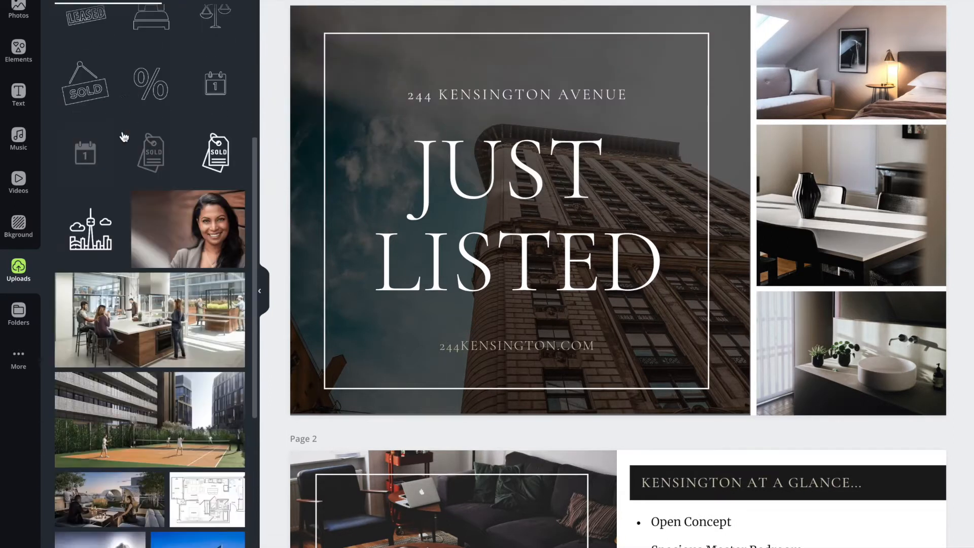
pyautogui.scroll(-3, 124, 137)
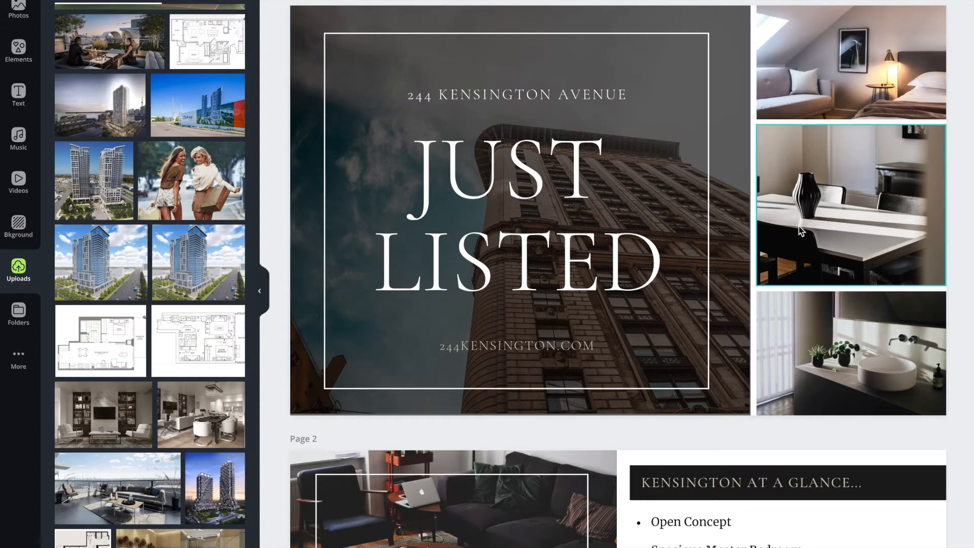
# Step: Narrow the dark overlay on page 1 and replace the building photo behind it with the rooftop terrace photo
pyautogui.click(313, 186)
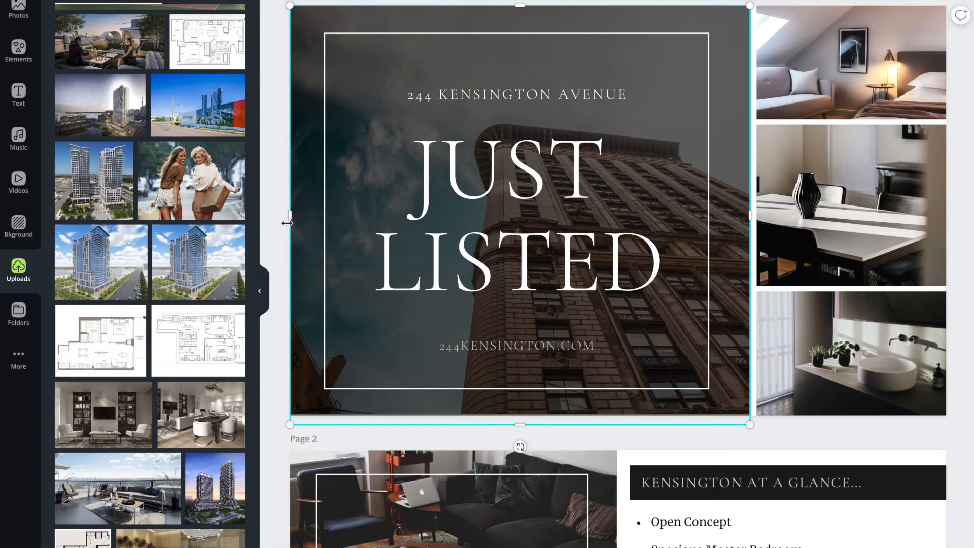
pyautogui.moveTo(290, 214); pyautogui.dragTo(397, 215)
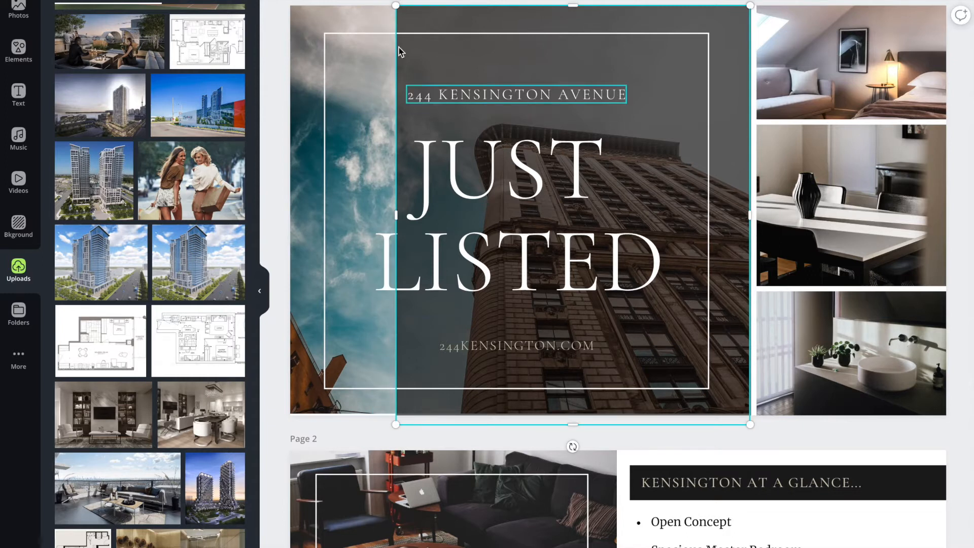
pyautogui.click(302, 134)
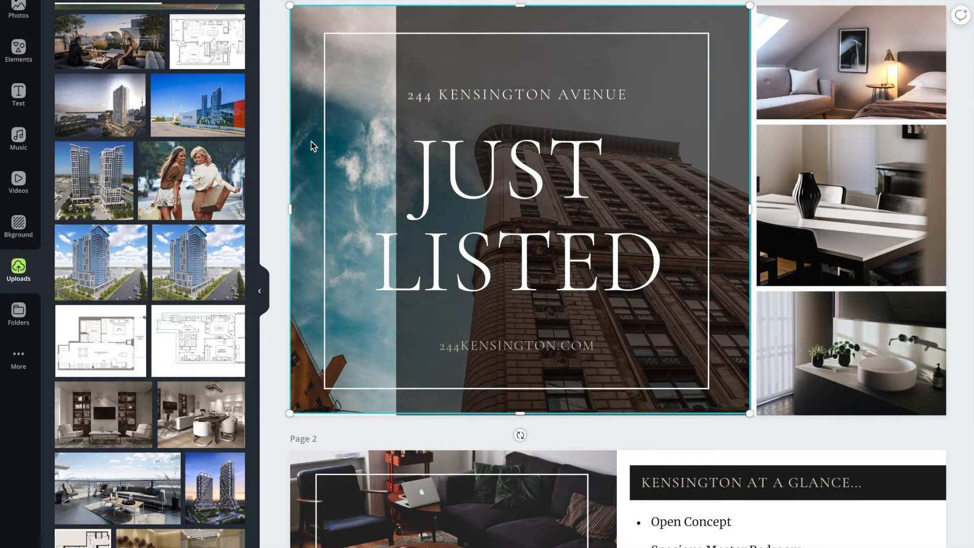
pyautogui.scroll(-4, 152, 273)
pyautogui.moveTo(116, 267); pyautogui.dragTo(307, 264)
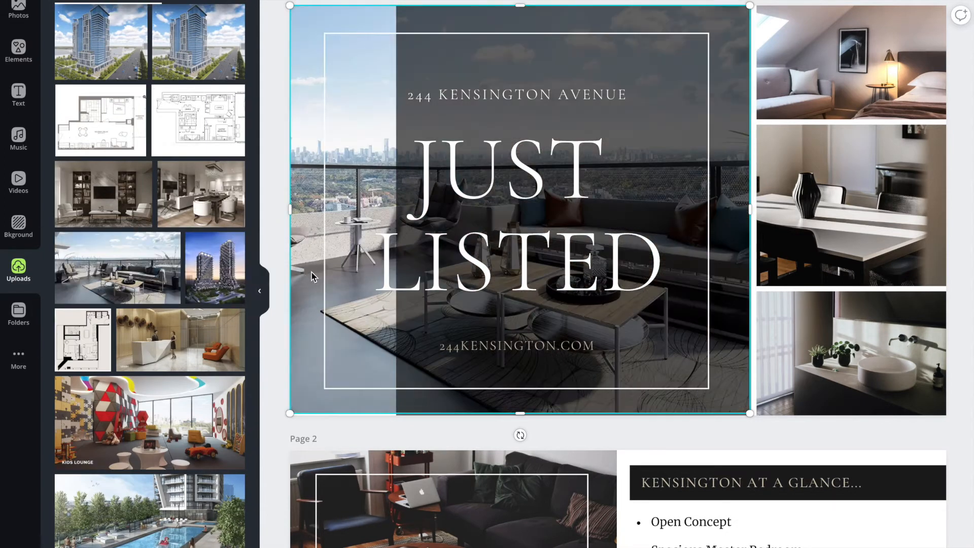
# Step: Shift the terrace photo left within its frame and stretch the dark overlay back across the whole photo
pyautogui.doubleClick(305, 156)
pyautogui.moveTo(450, 158); pyautogui.dragTo(391, 154)
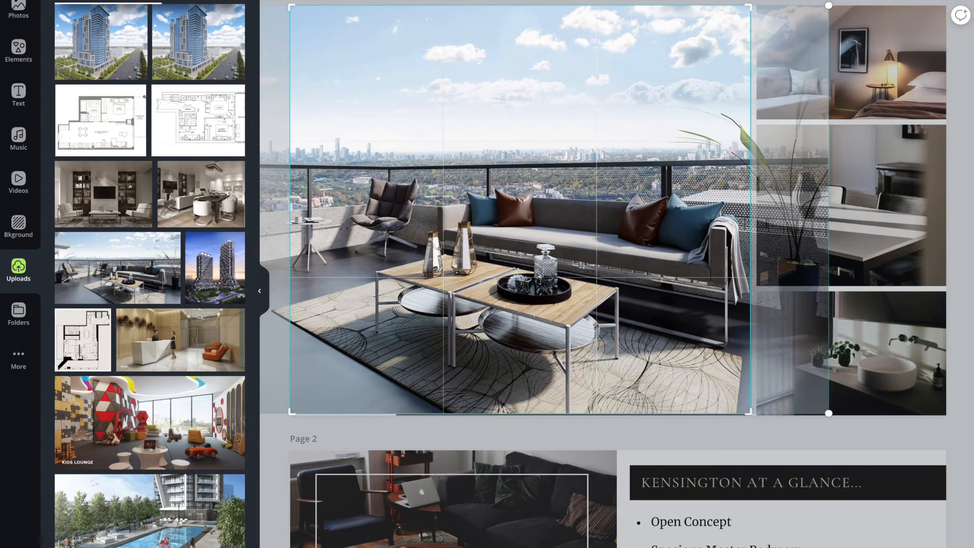
pyautogui.press('Return')
pyautogui.click(460, 23)
pyautogui.moveTo(398, 212); pyautogui.dragTo(290, 213)
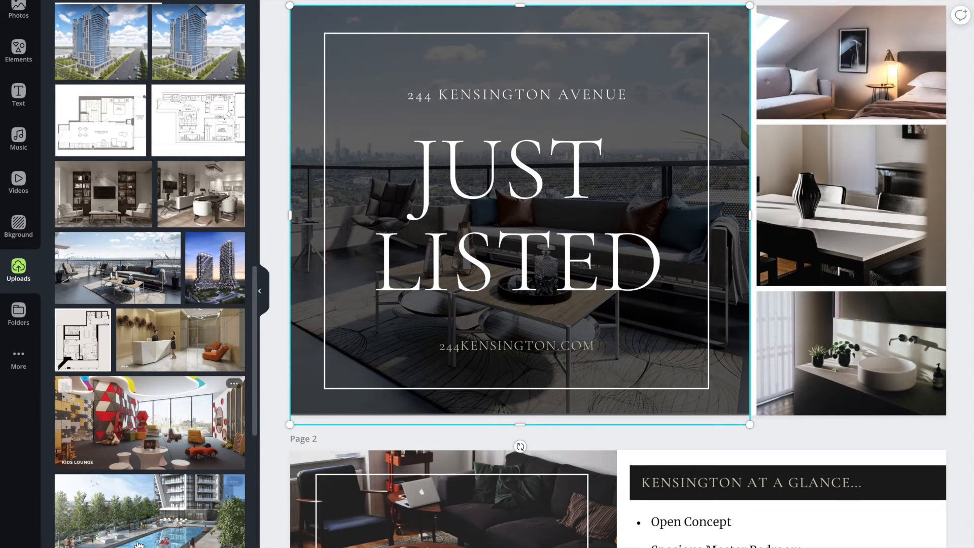
# Step: Replace the bathroom photo on page 1 with the swimming pool photo and shift it left within its frame
pyautogui.moveTo(130, 534); pyautogui.dragTo(798, 321)
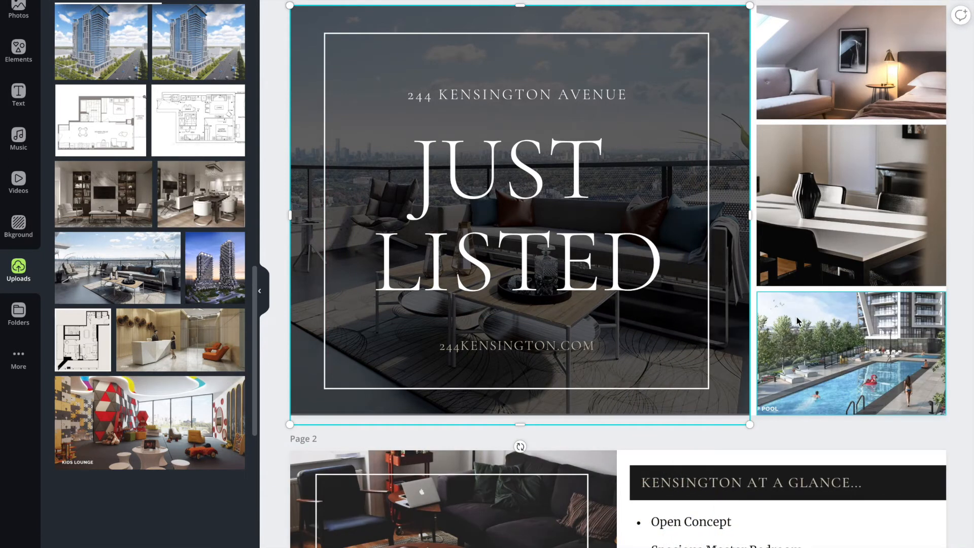
pyautogui.click(825, 354)
pyautogui.doubleClick(825, 353)
pyautogui.moveTo(865, 348); pyautogui.dragTo(834, 350)
pyautogui.click(822, 437)
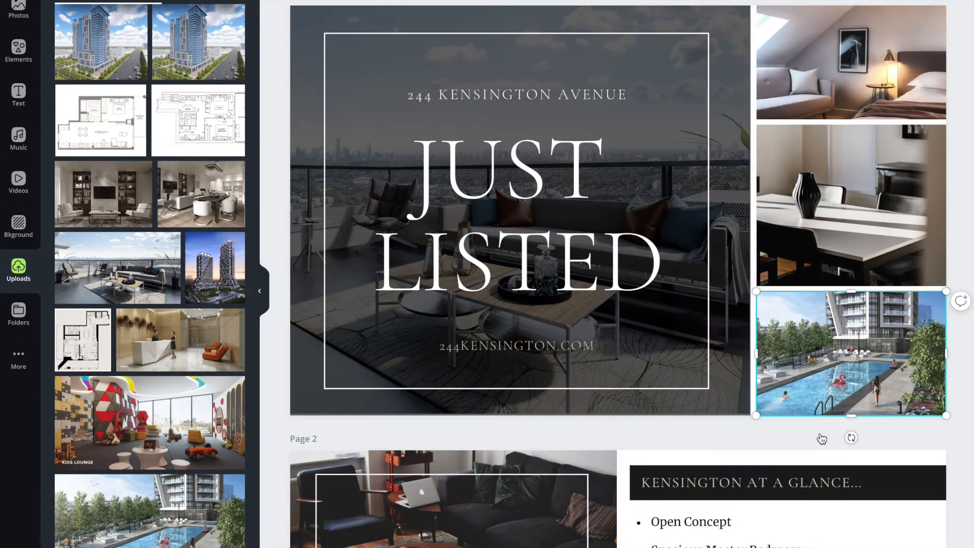
pyautogui.click(964, 215)
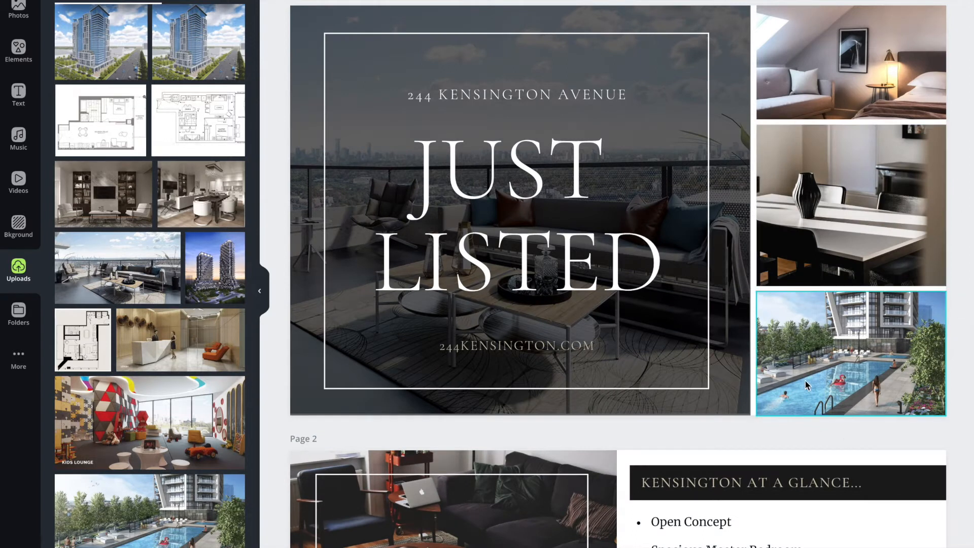
# Step: Select the address text on page 1 and browse the list of available fonts
pyautogui.click(527, 97)
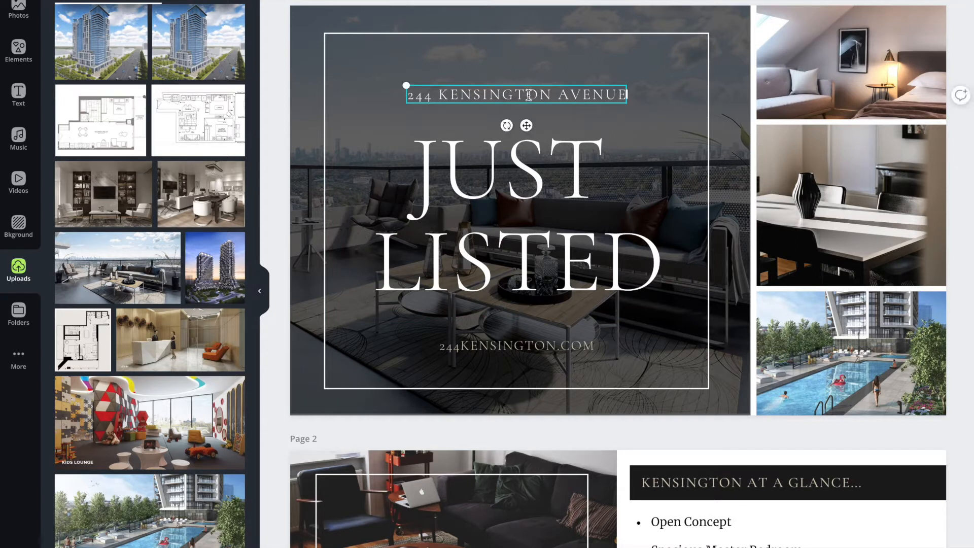
pyautogui.click(520, 97)
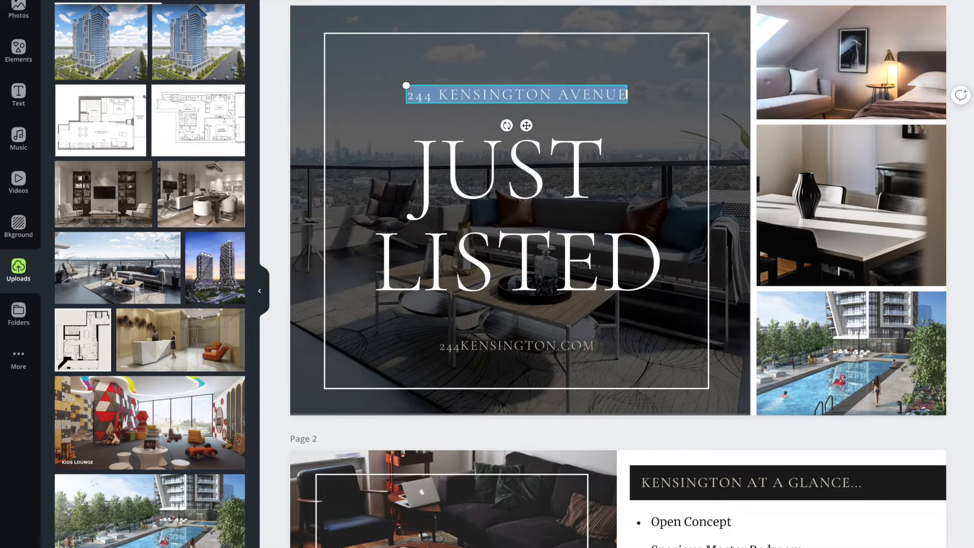
pyautogui.click(310, 1)
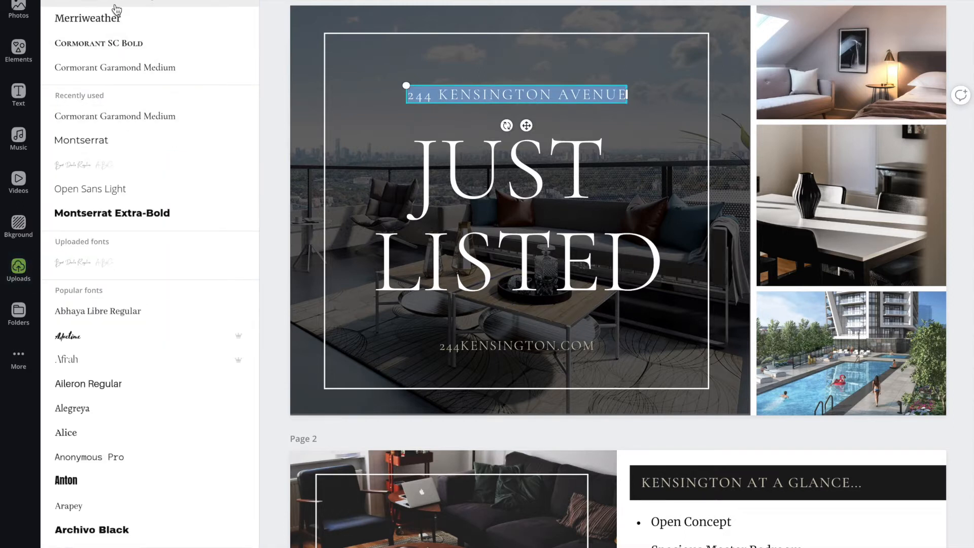
pyautogui.click(117, 4)
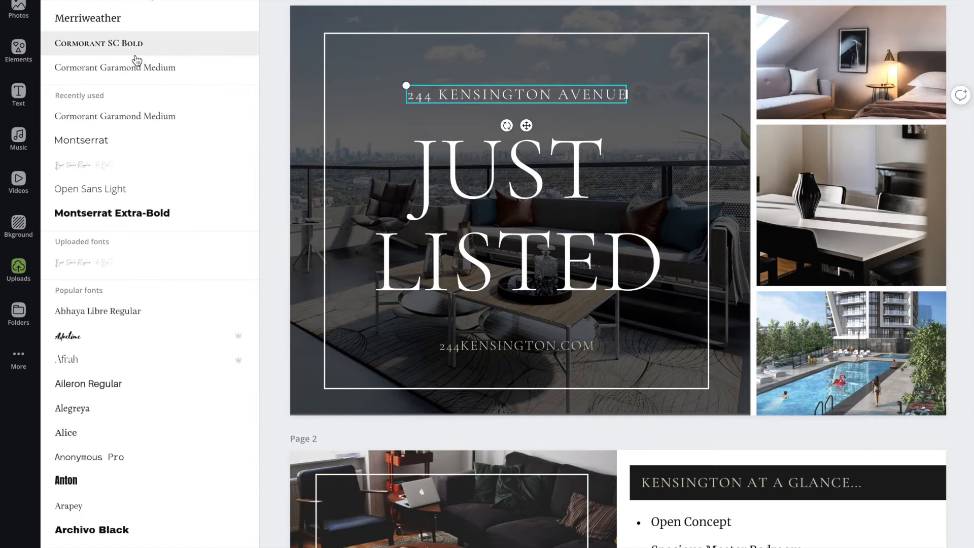
pyautogui.scroll(-15, 137, 142)
pyautogui.scroll(-10, 137, 142)
pyautogui.scroll(20, 137, 142)
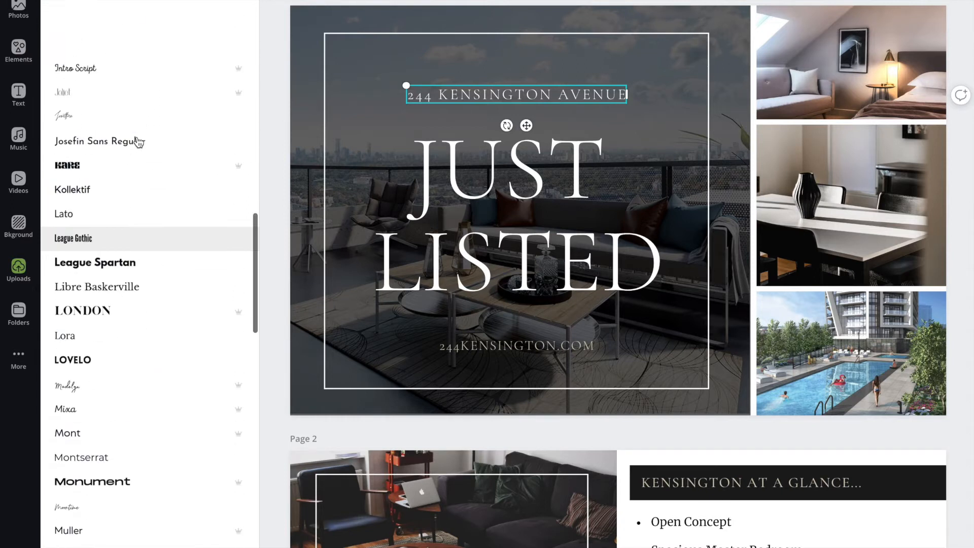
pyautogui.scroll(1, 138, 142)
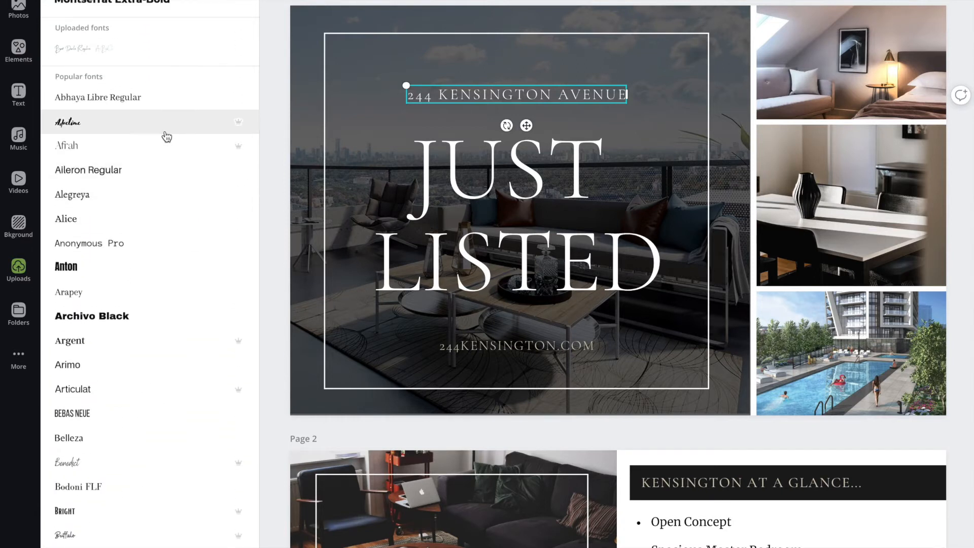
pyautogui.scroll(-3, 117, 94)
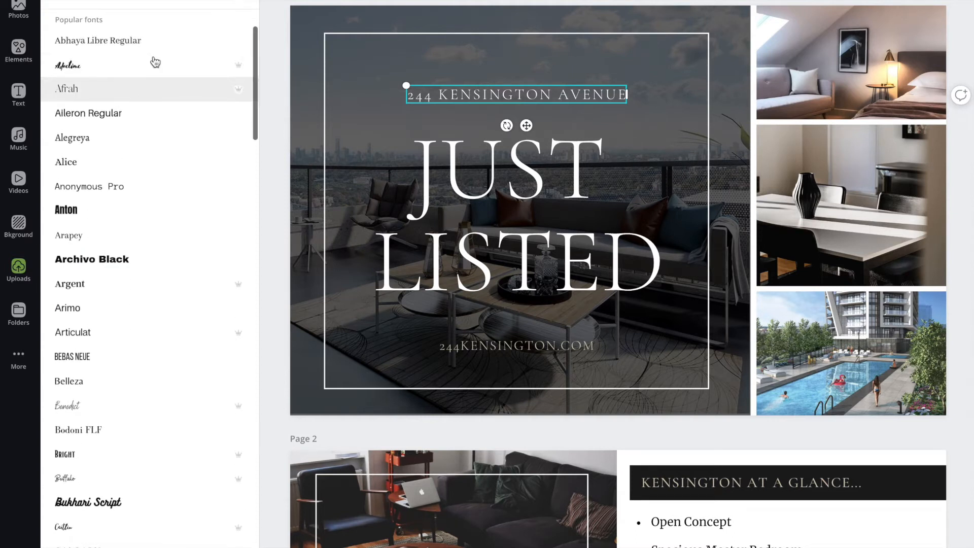
pyautogui.click(497, 183)
# Step: Try slate grey, light blue, violet and purple as the overlay colour on page 1, and set it back to black
pyautogui.click(509, 23)
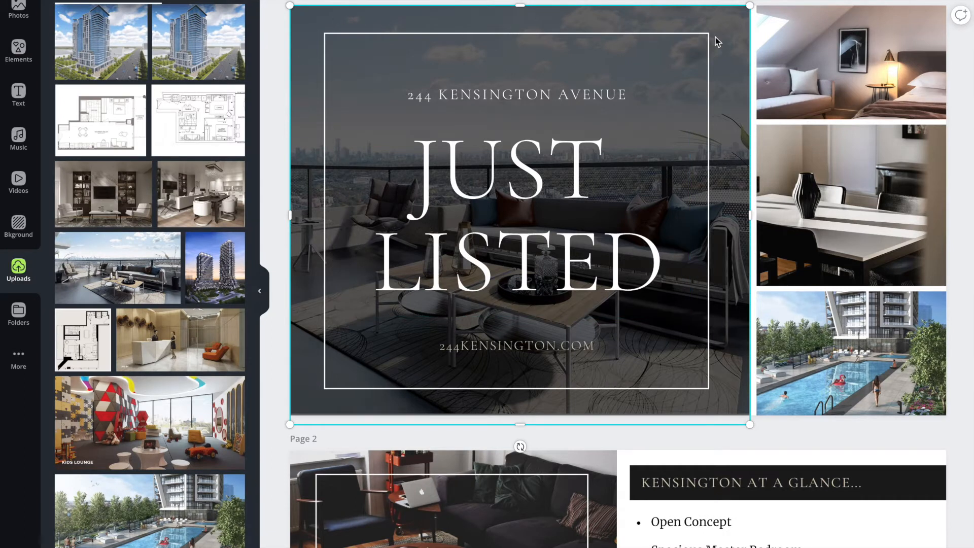
pyautogui.click(278, 1)
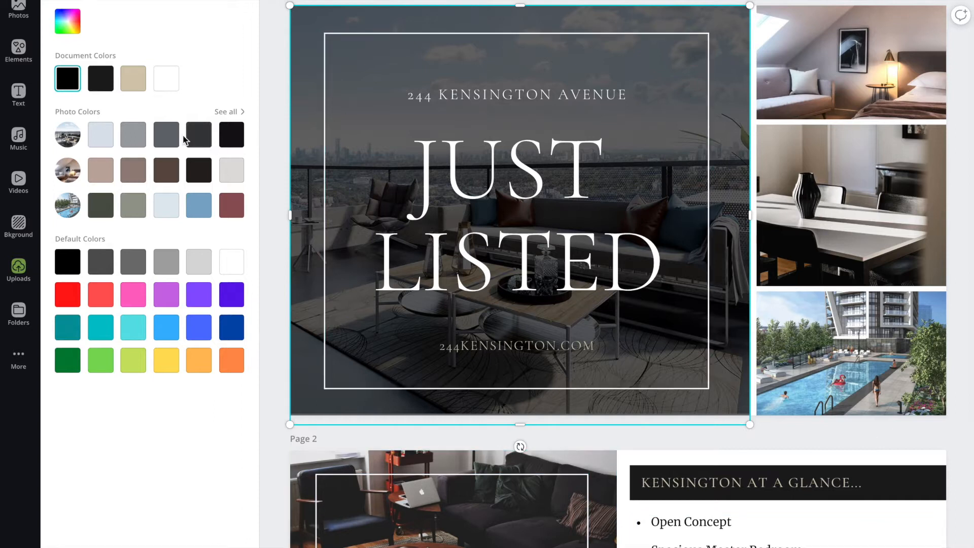
pyautogui.click(167, 136)
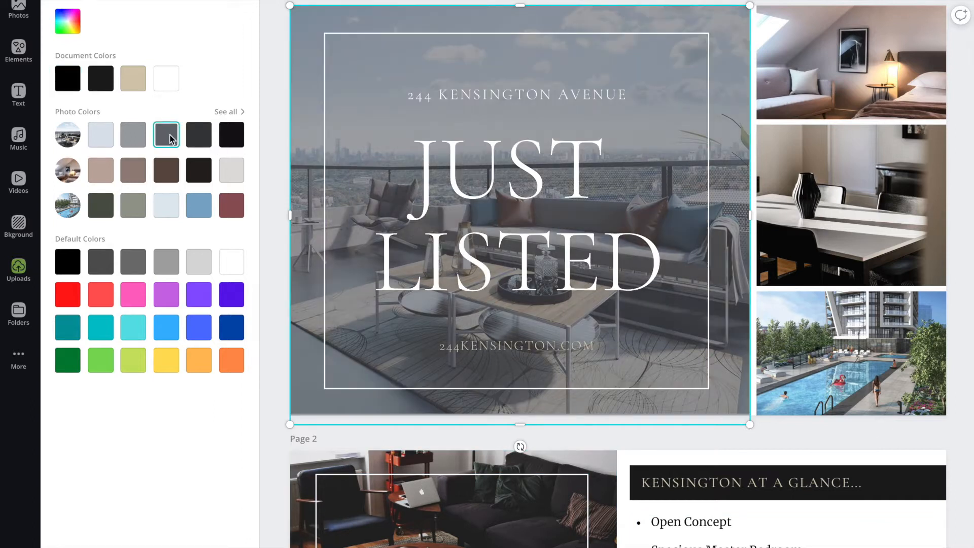
pyautogui.click(204, 204)
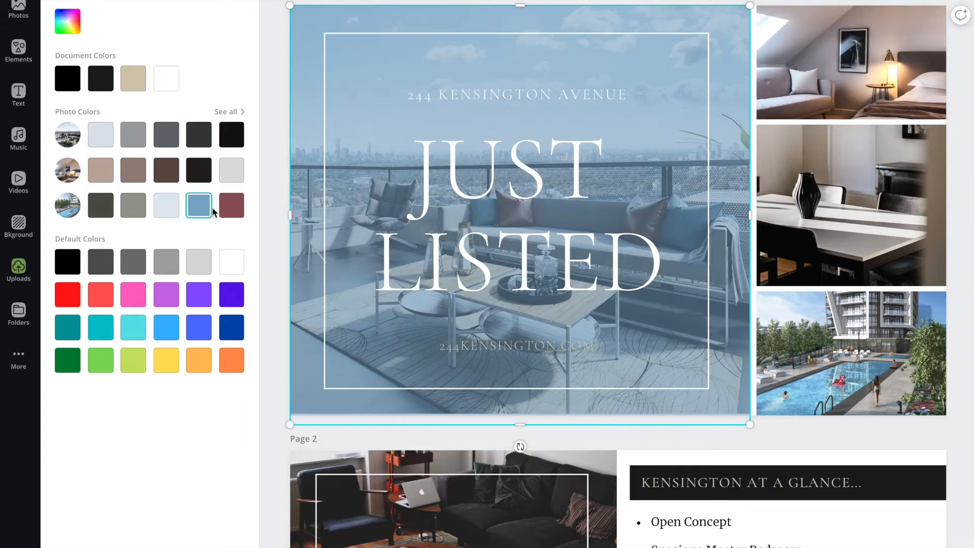
pyautogui.click(204, 303)
pyautogui.click(166, 295)
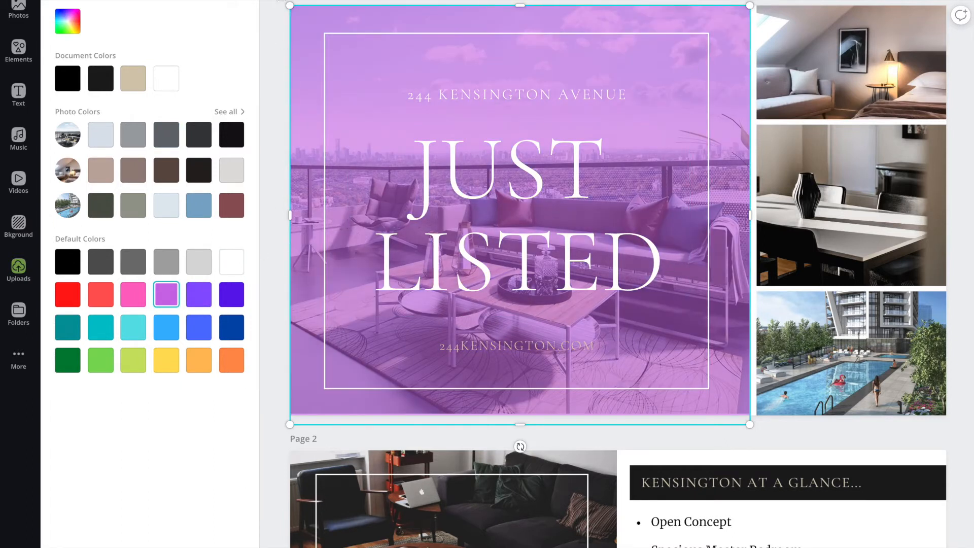
pyautogui.click(64, 81)
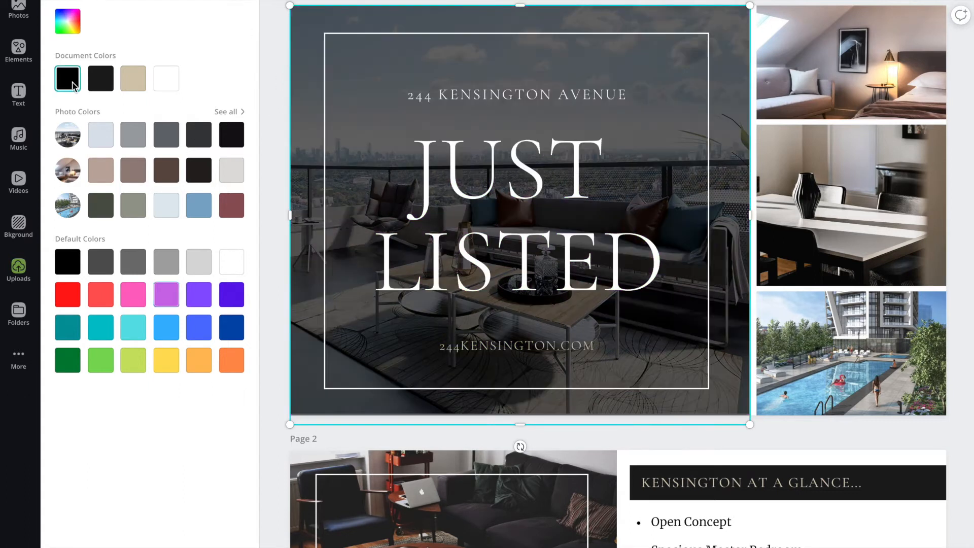
# Step: Examine the editable address, "Just Listed" heading and website text boxes on page 1
pyautogui.click(554, 97)
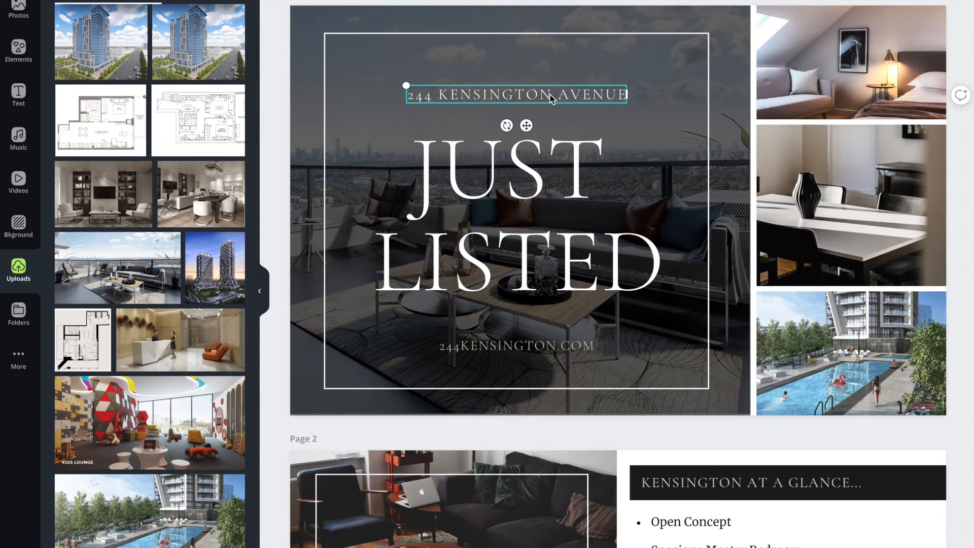
pyautogui.scroll(-1, 551, 97)
pyautogui.moveTo(416, 81); pyautogui.dragTo(626, 82)
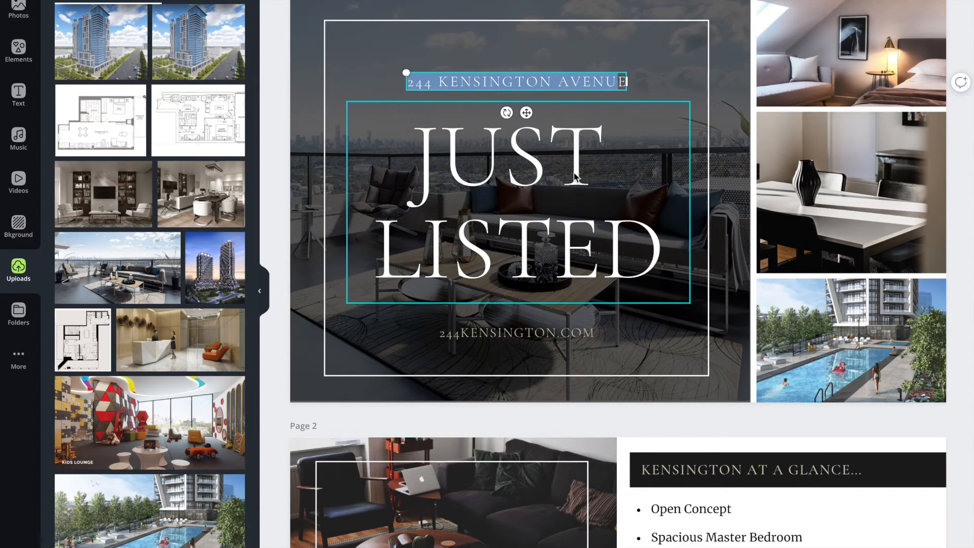
pyautogui.click(574, 176)
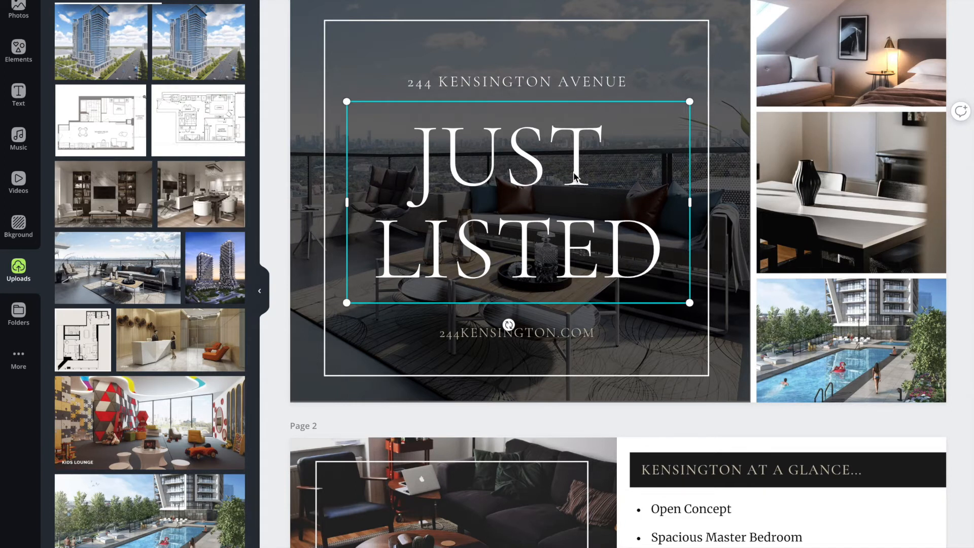
pyautogui.click(556, 334)
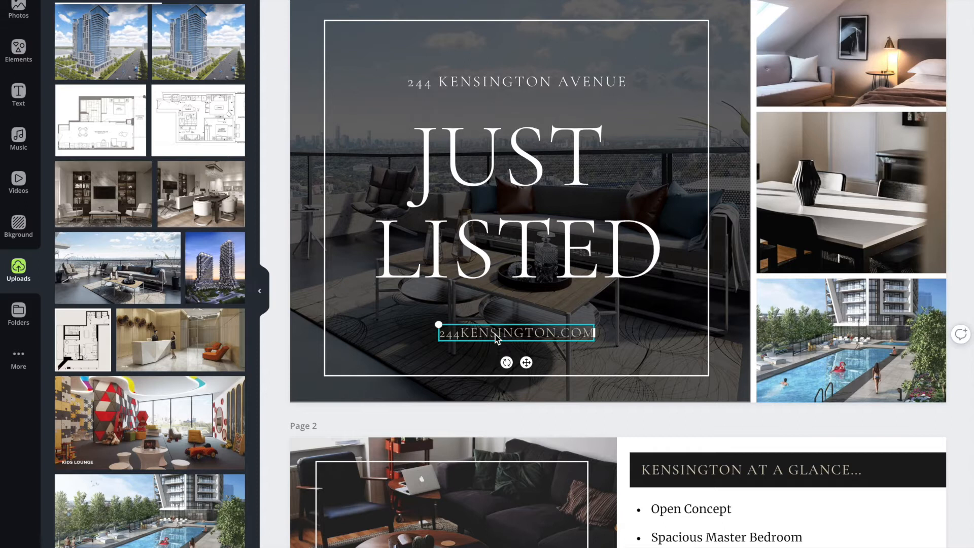
# Step: Replace the dark living room photo on page 2 with the kitchen and dining area photo
pyautogui.scroll(-2, 495, 333)
pyautogui.scroll(-1, 494, 333)
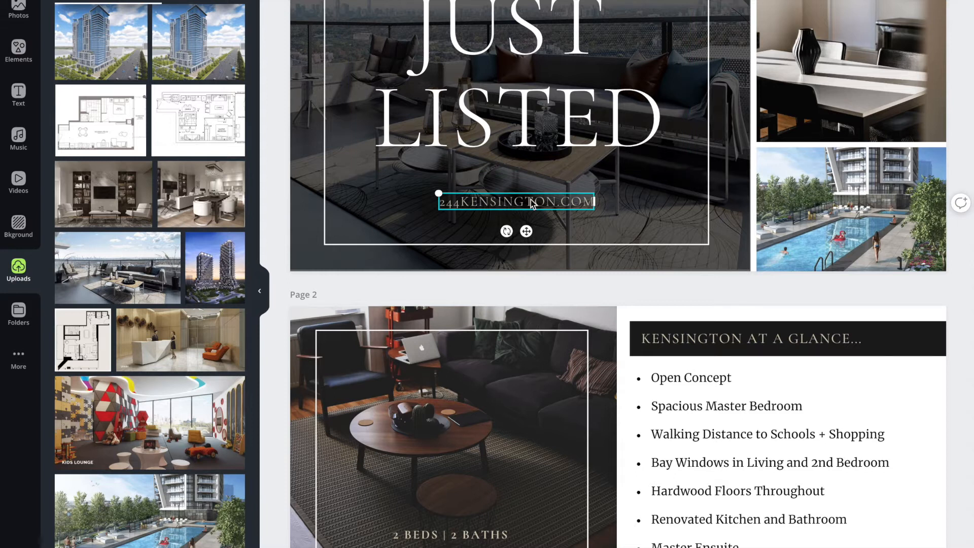
pyautogui.scroll(-5, 624, 206)
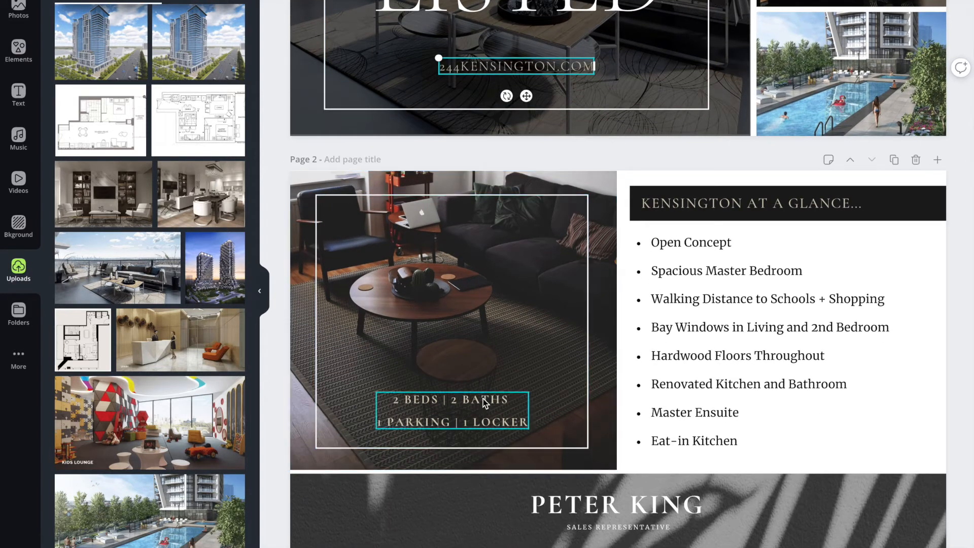
pyautogui.click(400, 178)
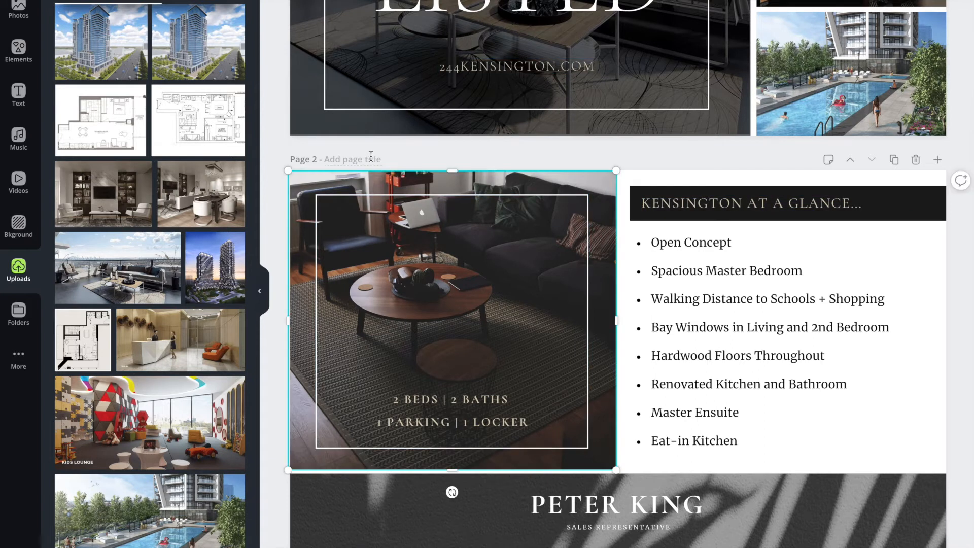
pyautogui.moveTo(167, 171); pyautogui.dragTo(336, 238)
# Step: Set the colour of the beds, baths, parking and locker text on page 2 to black
pyautogui.click(468, 421)
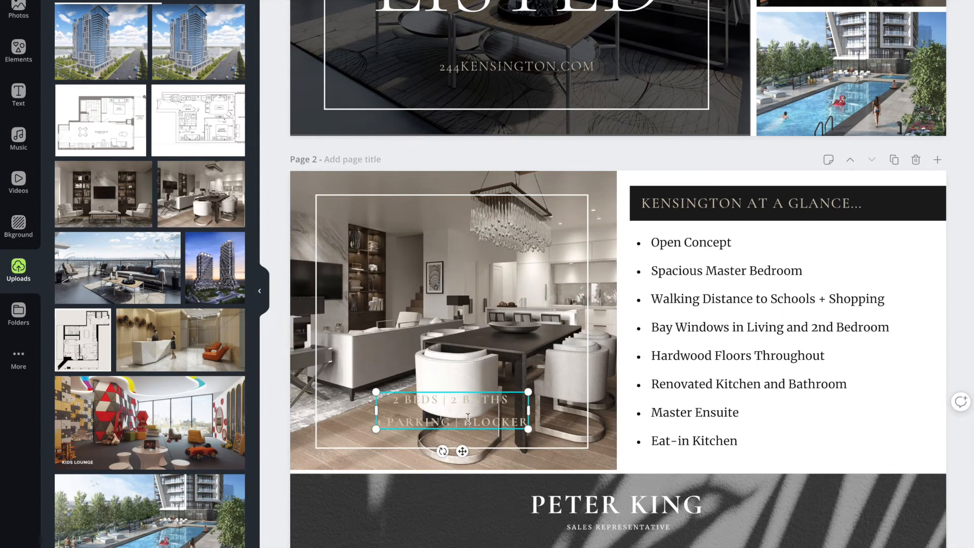
pyautogui.click(467, 421)
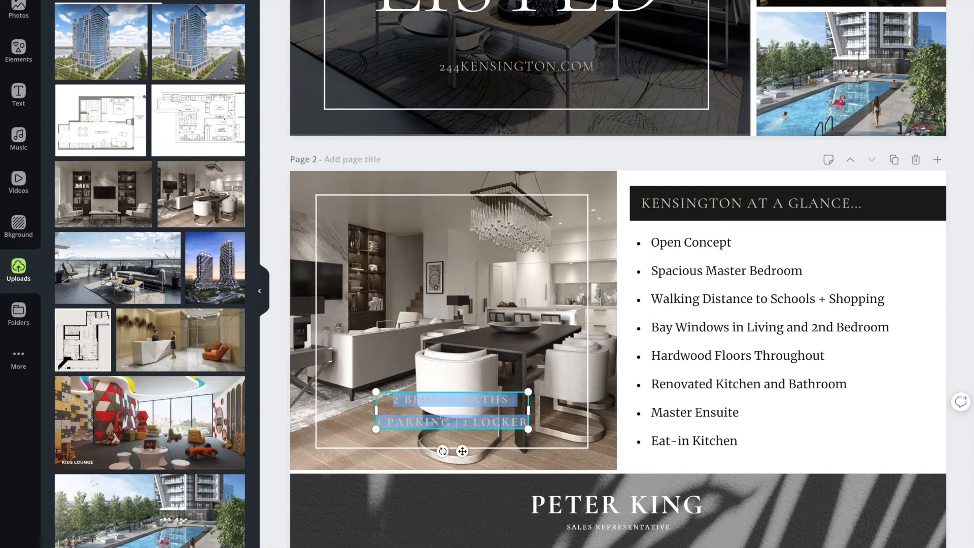
pyautogui.click(393, 1)
pyautogui.click(67, 78)
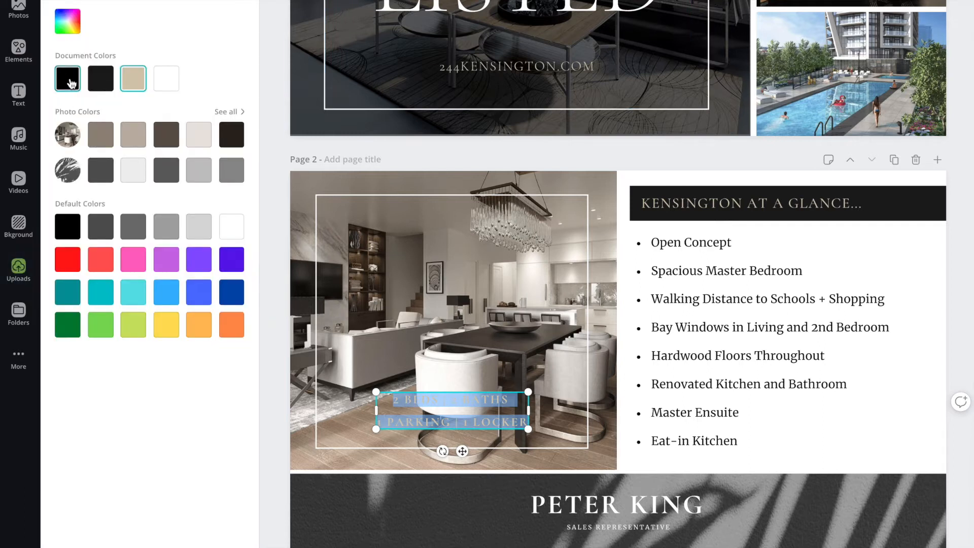
# Step: Try the beds, baths, parking and locker text in the upper part of the page 2 photo, and place it back near the frame's lower edge
pyautogui.click(481, 417)
pyautogui.click(282, 397)
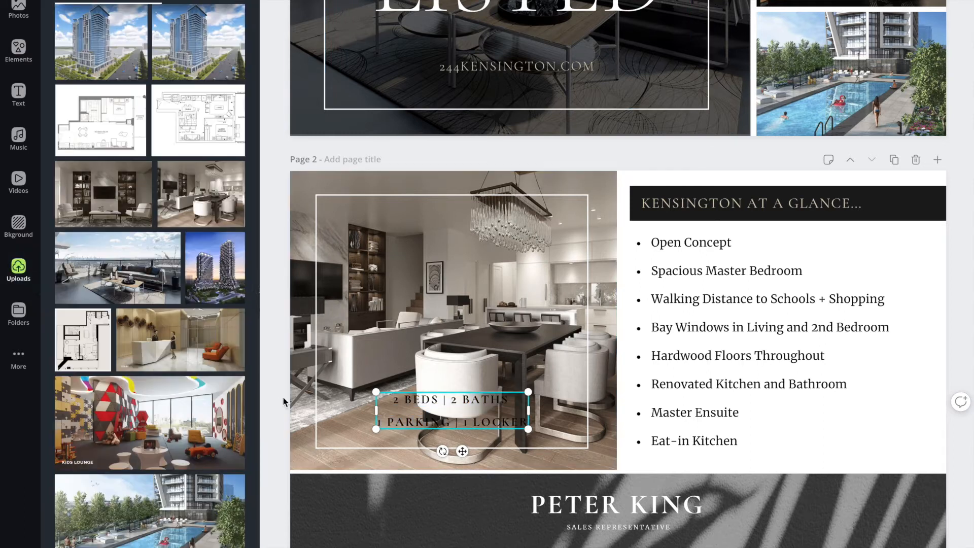
pyautogui.moveTo(463, 451); pyautogui.dragTo(414, 222)
pyautogui.moveTo(411, 310); pyautogui.dragTo(469, 419)
pyautogui.click(481, 401)
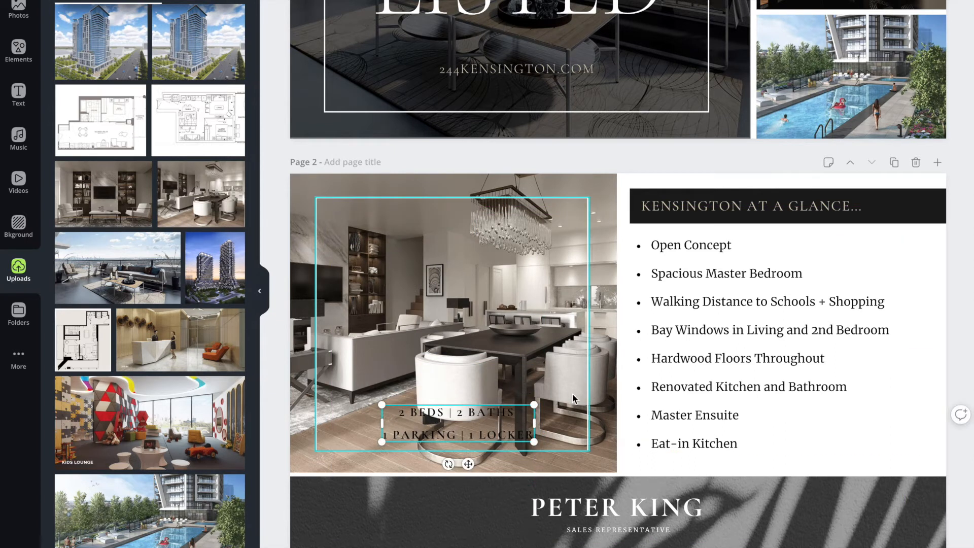
pyautogui.click(495, 418)
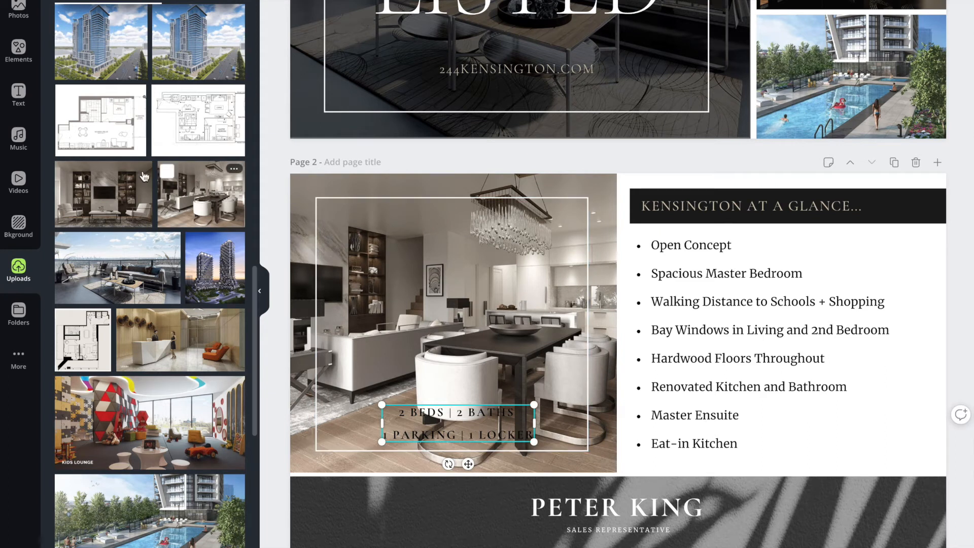
# Step: Add a square shape to page 2, resize it into a wide box behind the beds and baths text, and centre the text on it
pyautogui.click(20, 51)
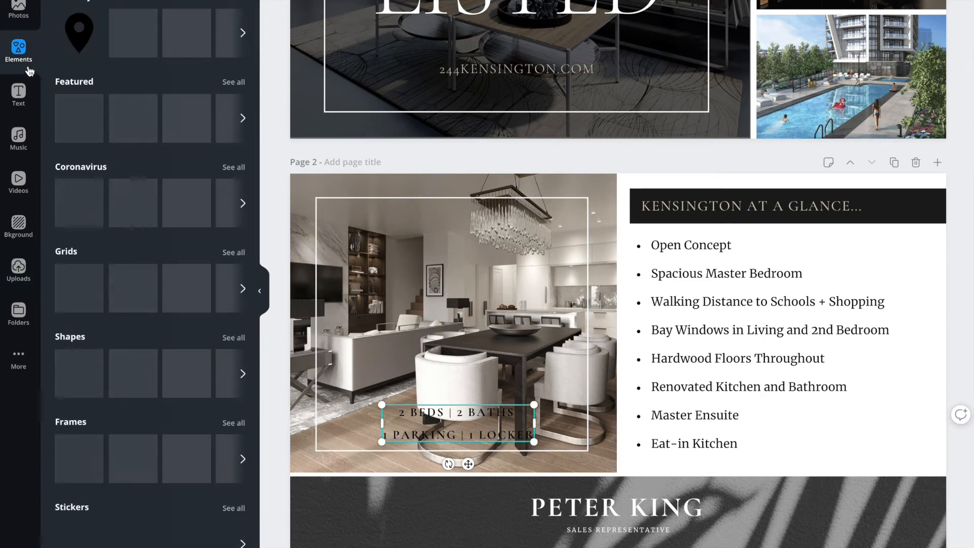
pyautogui.scroll(-2, 126, 203)
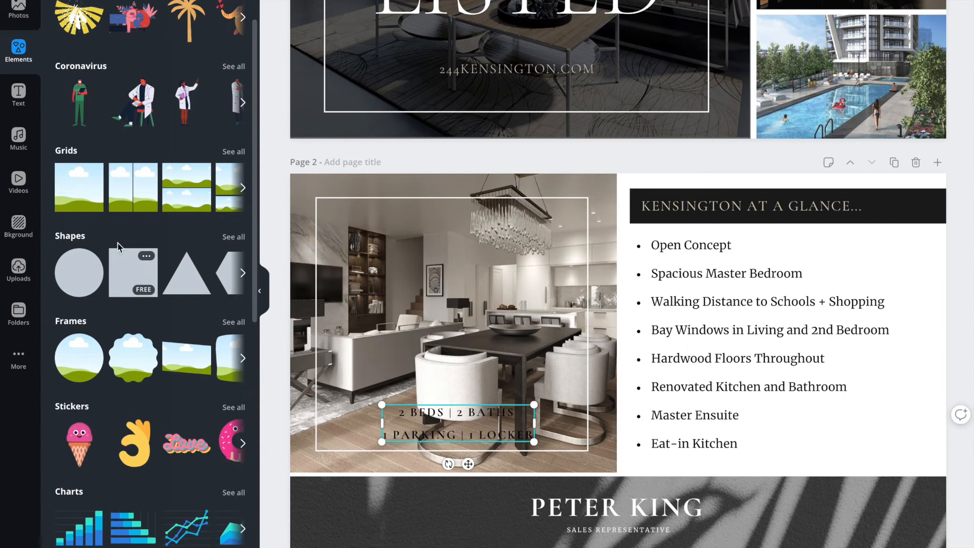
pyautogui.click(127, 276)
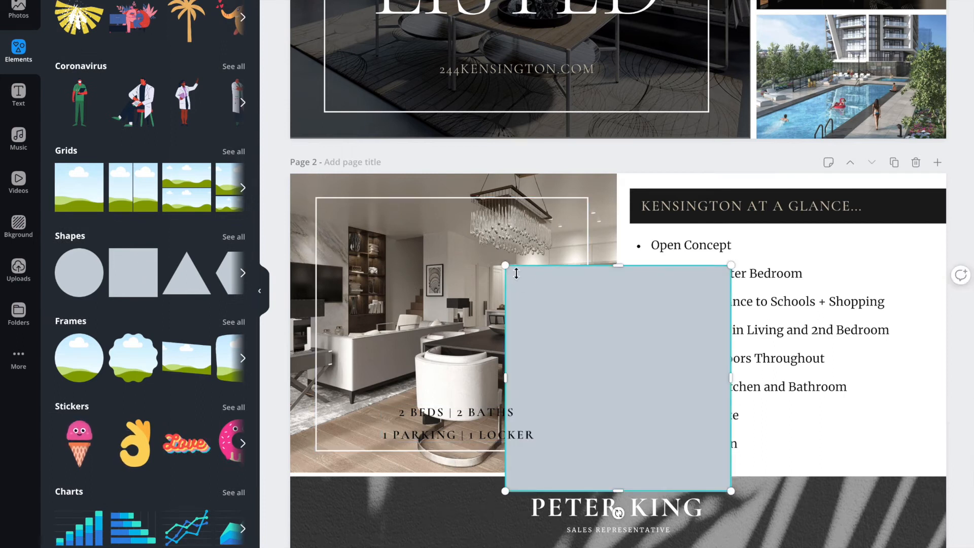
pyautogui.moveTo(504, 263); pyautogui.dragTo(608, 368)
pyautogui.moveTo(668, 373); pyautogui.dragTo(539, 422)
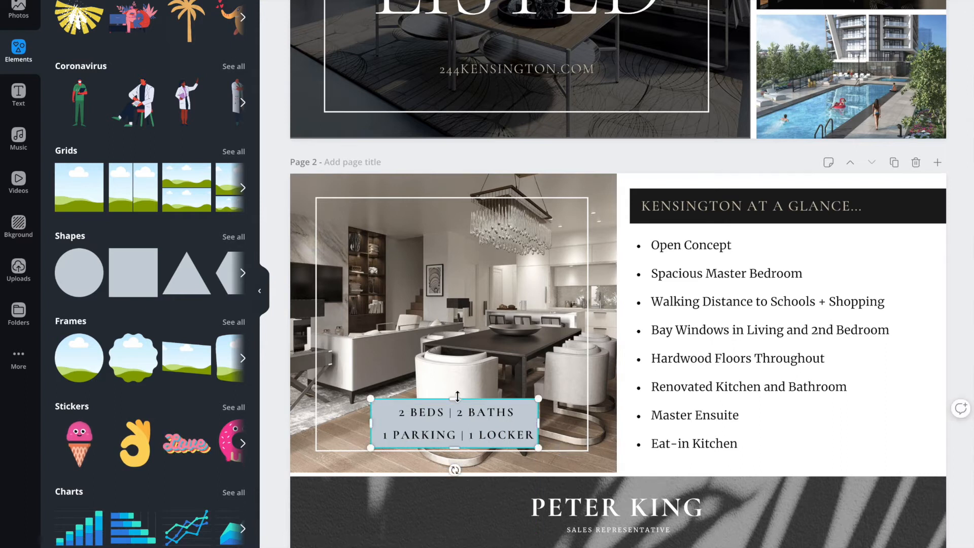
pyautogui.moveTo(456, 449); pyautogui.dragTo(456, 458)
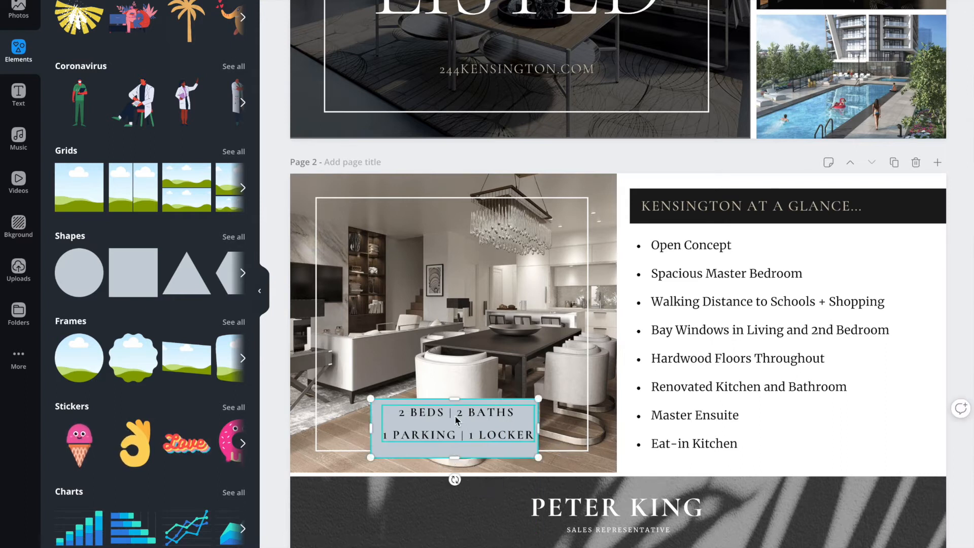
pyautogui.moveTo(456, 417); pyautogui.dragTo(456, 421)
pyautogui.click(424, 402)
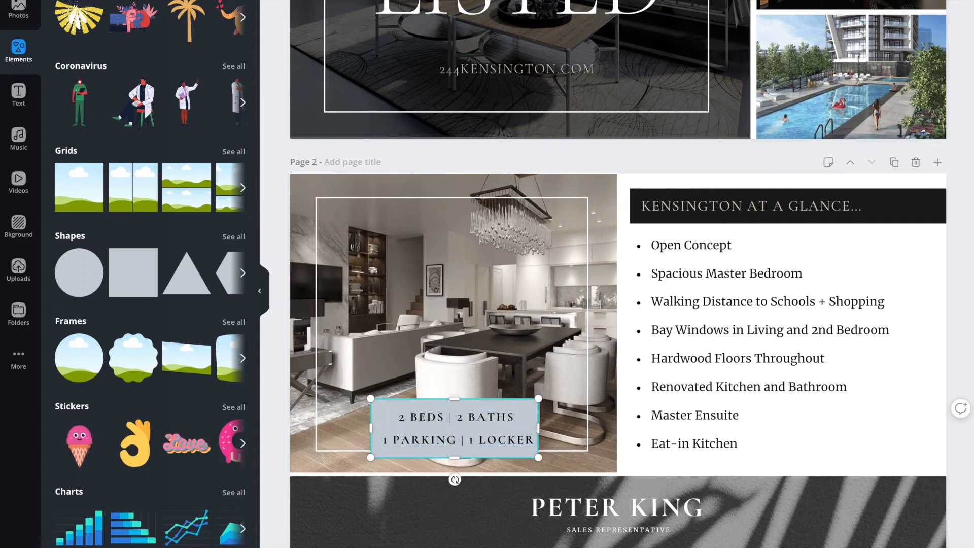
# Step: Set the box behind the beds and baths text to black and the text to white
pyautogui.click(276, 0)
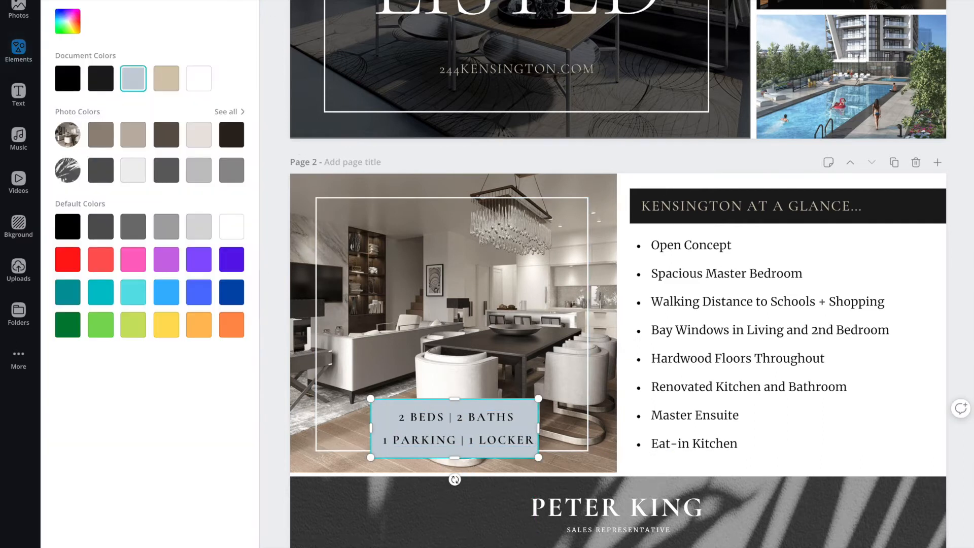
pyautogui.click(67, 78)
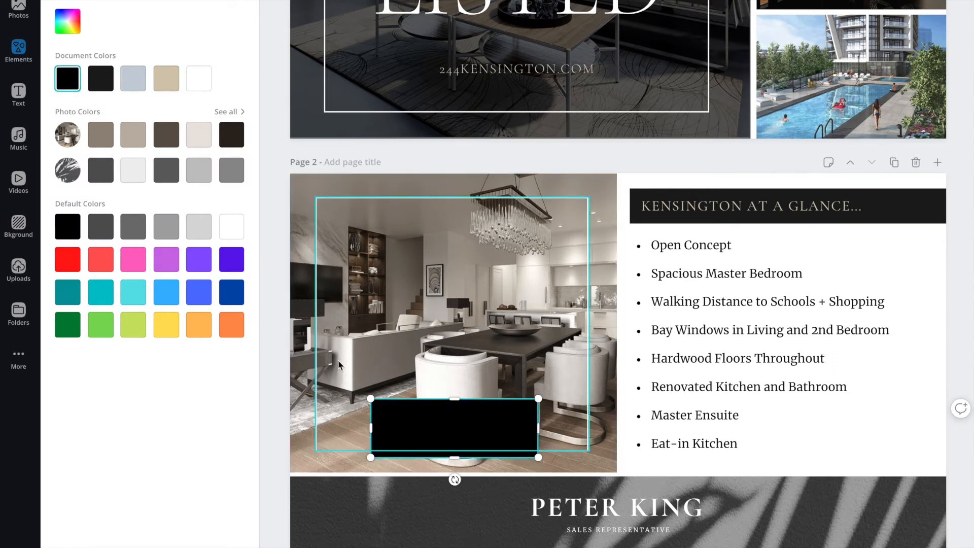
pyautogui.click(467, 418)
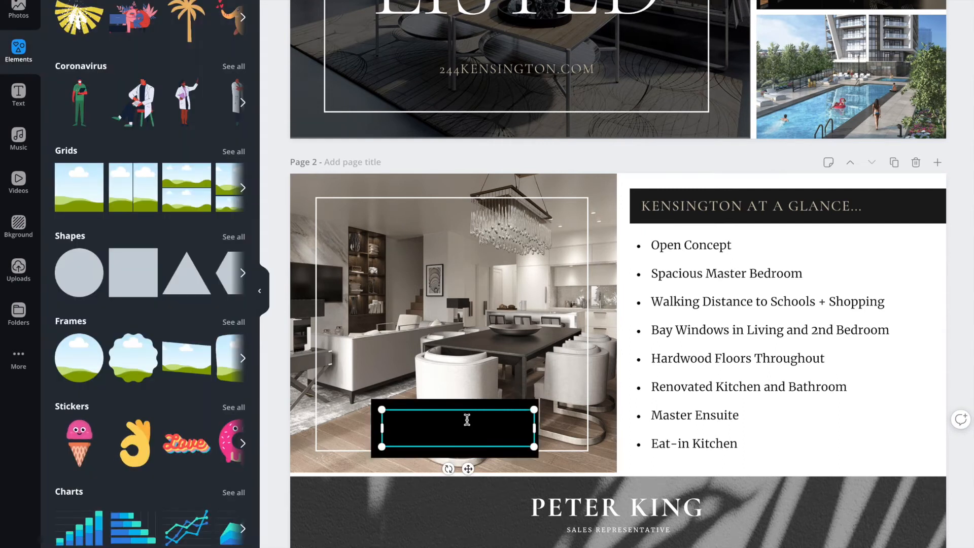
pyautogui.click(467, 420)
pyautogui.click(442, 1)
pyautogui.click(166, 78)
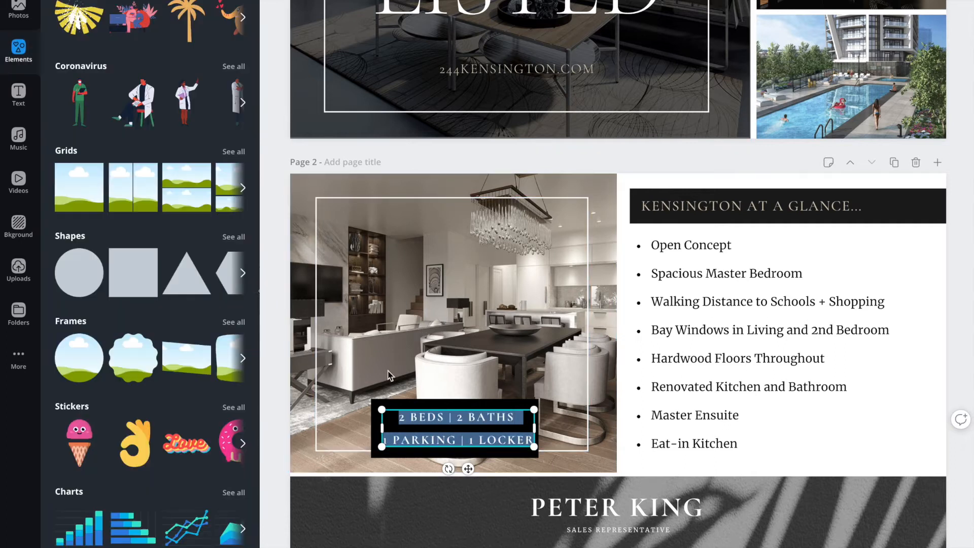
# Step: Undo the white text colour and remove the black box behind the beds and baths text on page 2
pyautogui.click(489, 401)
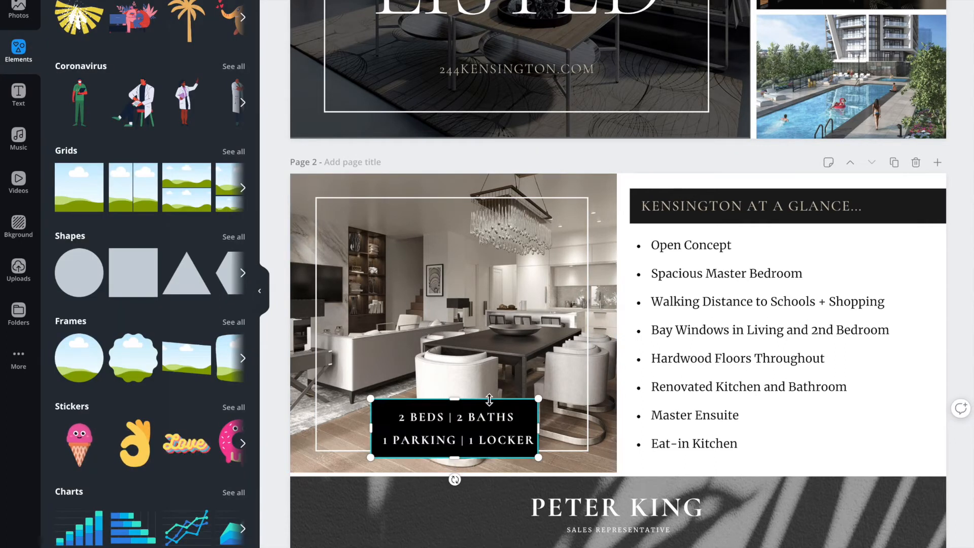
pyautogui.click(471, 376)
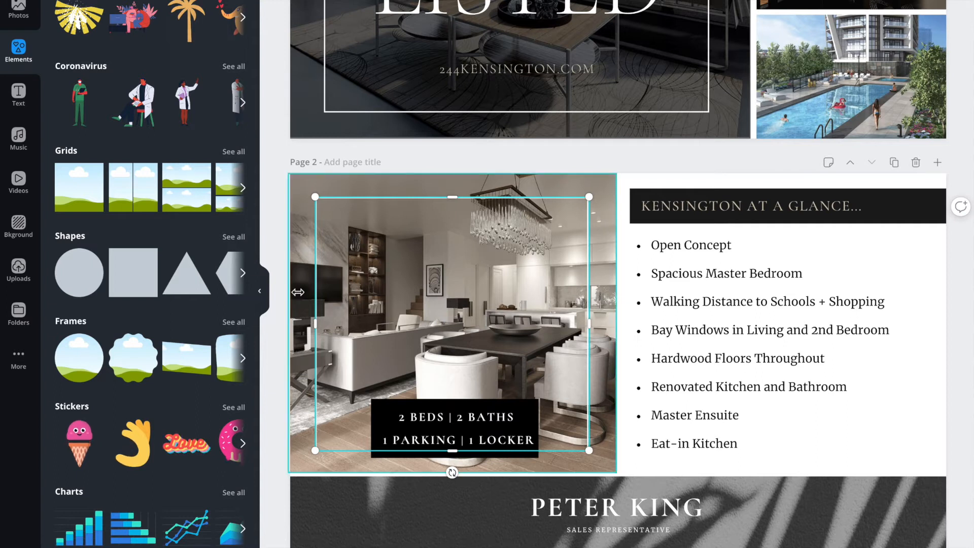
pyautogui.click(421, 422)
pyautogui.moveTo(421, 421)
pyautogui.mouseDown()
pyautogui.moveTo(421, 389)
pyautogui.moveTo(422, 425)
pyautogui.mouseUp()
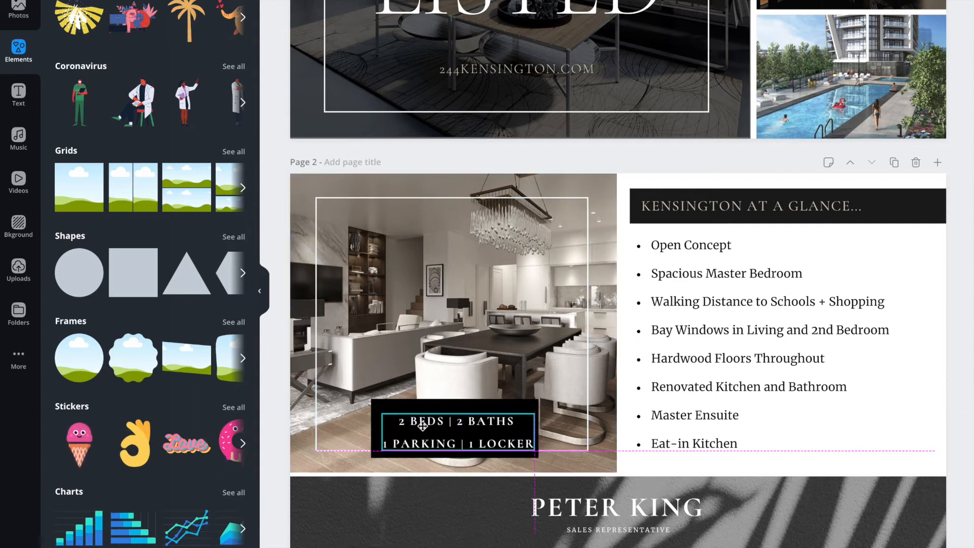
pyautogui.press('Delete')
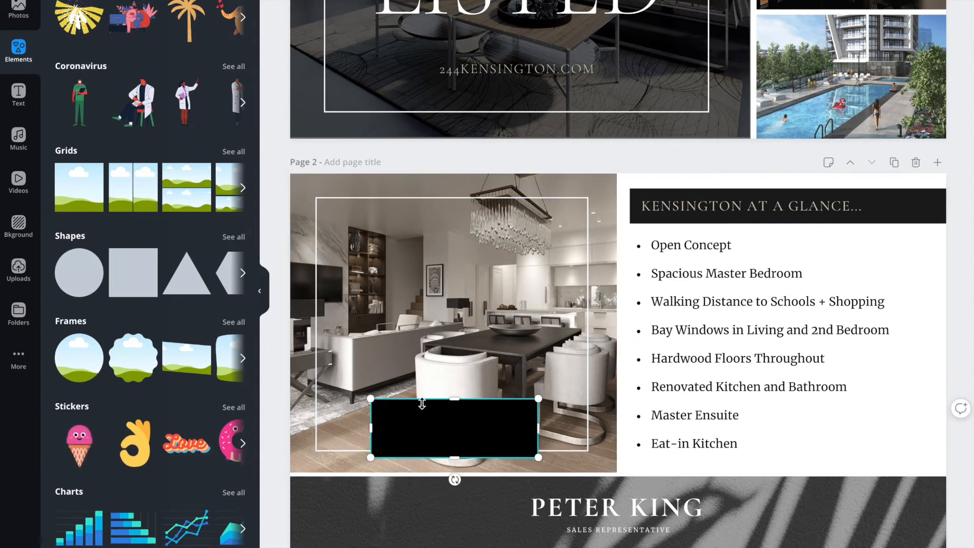
pyautogui.press('Delete')
# Step: Replace the kitchen and dining photo on page 2 with the uploaded white bedroom photo, and nudge the beds and baths text up
pyautogui.moveTo(435, 413); pyautogui.dragTo(435, 404)
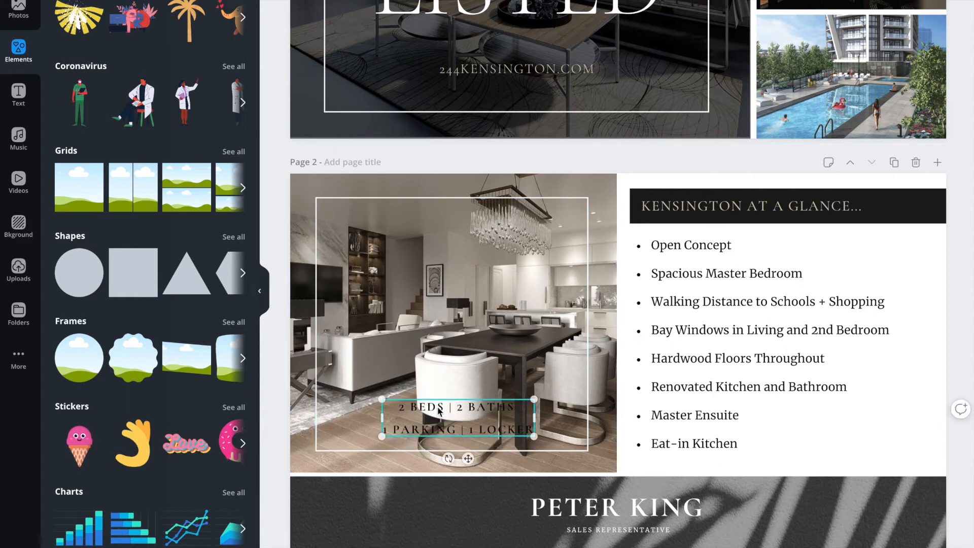
pyautogui.click(387, 213)
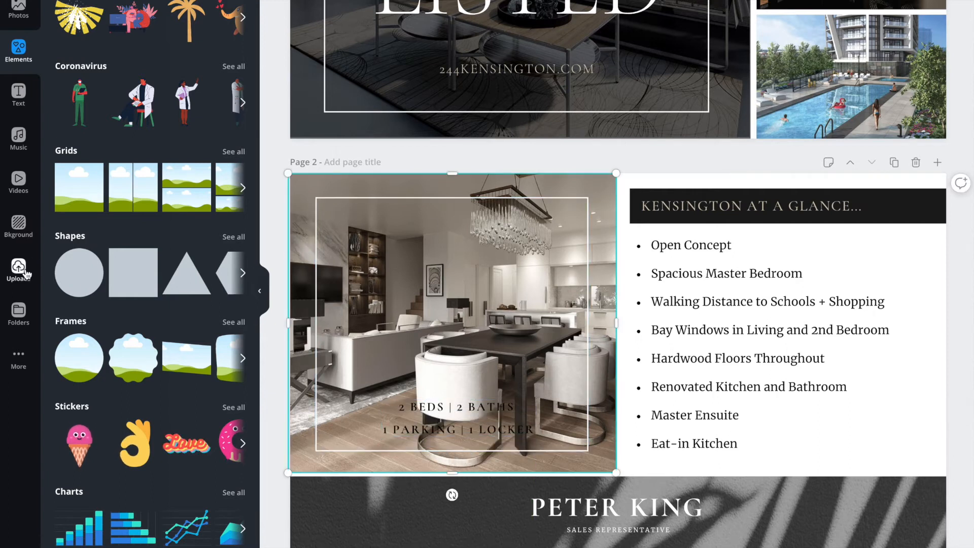
pyautogui.click(18, 269)
pyautogui.scroll(-10, 152, 335)
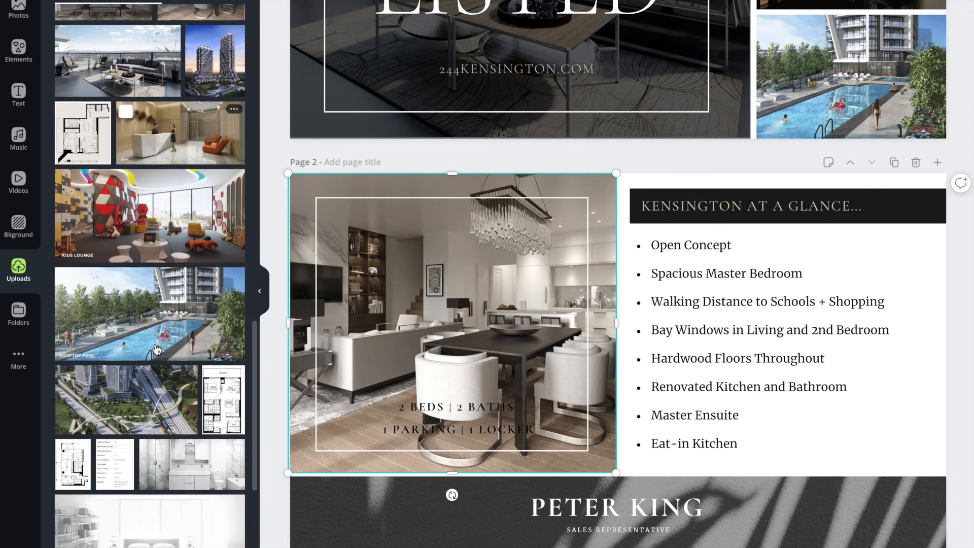
pyautogui.moveTo(136, 307); pyautogui.dragTo(305, 293)
pyautogui.moveTo(458, 431); pyautogui.dragTo(458, 425)
# Step: Set the colour of the thin frame over the bedroom photo to black
pyautogui.click(430, 276)
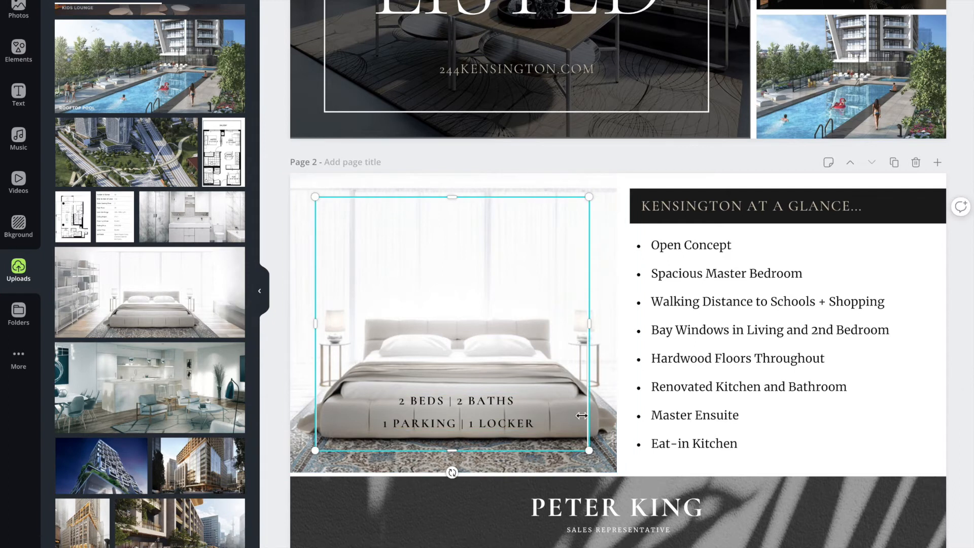
pyautogui.click(277, 1)
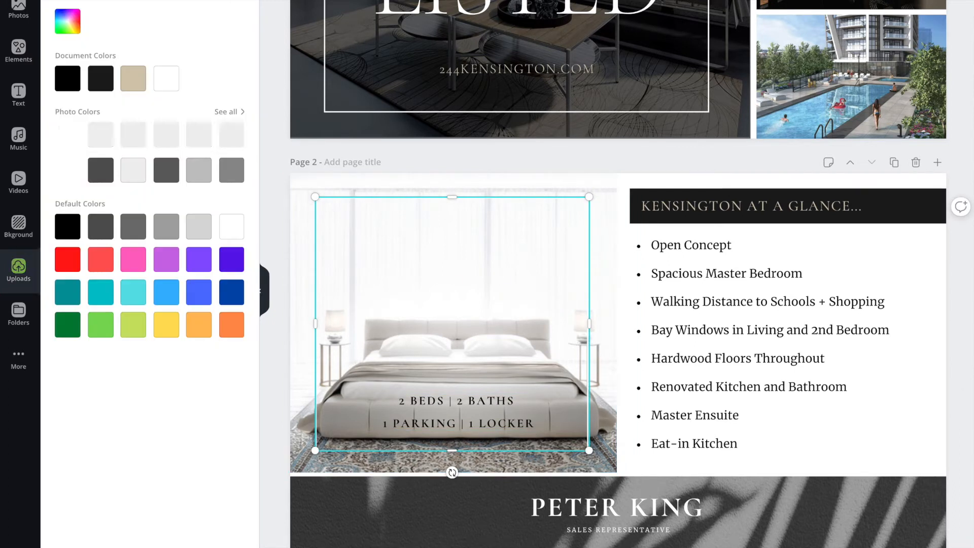
pyautogui.click(166, 135)
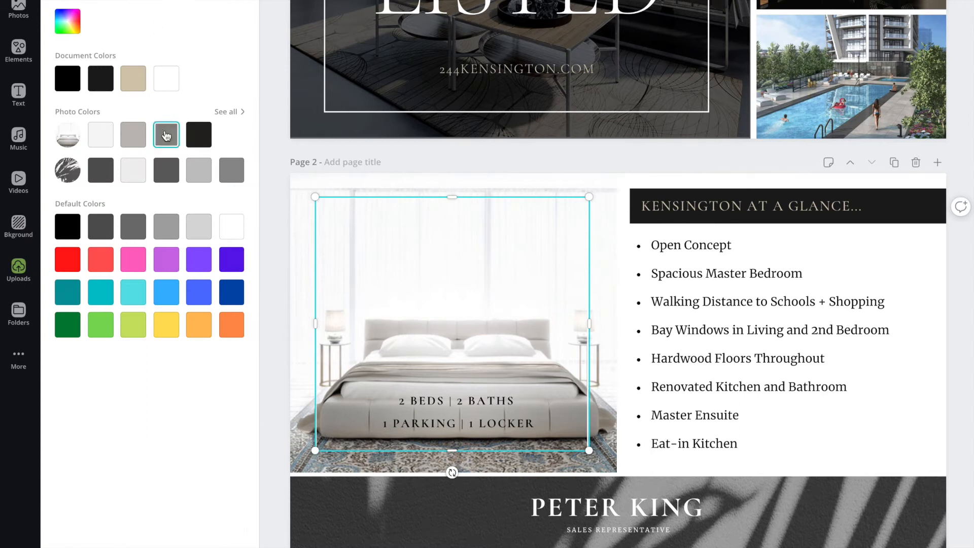
pyautogui.click(70, 82)
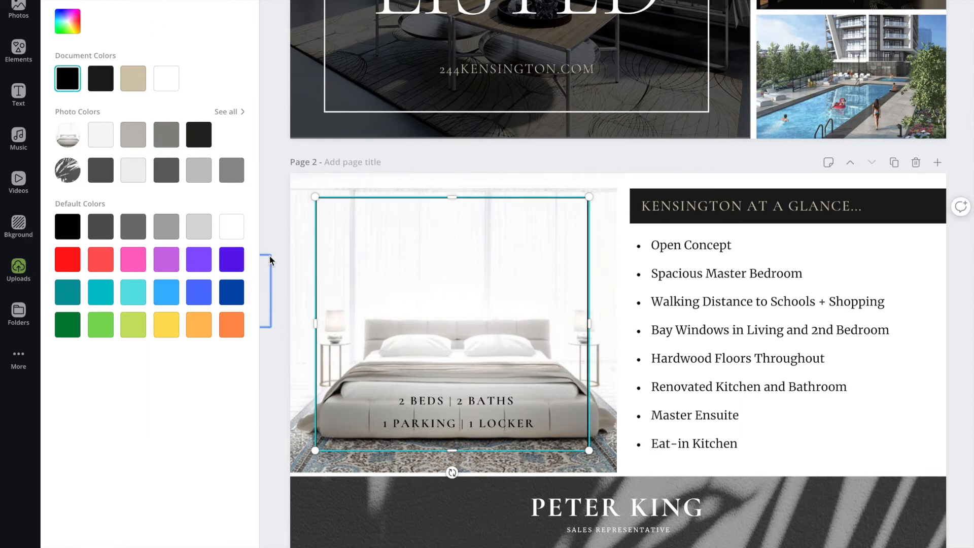
pyautogui.click(263, 287)
pyautogui.click(593, 165)
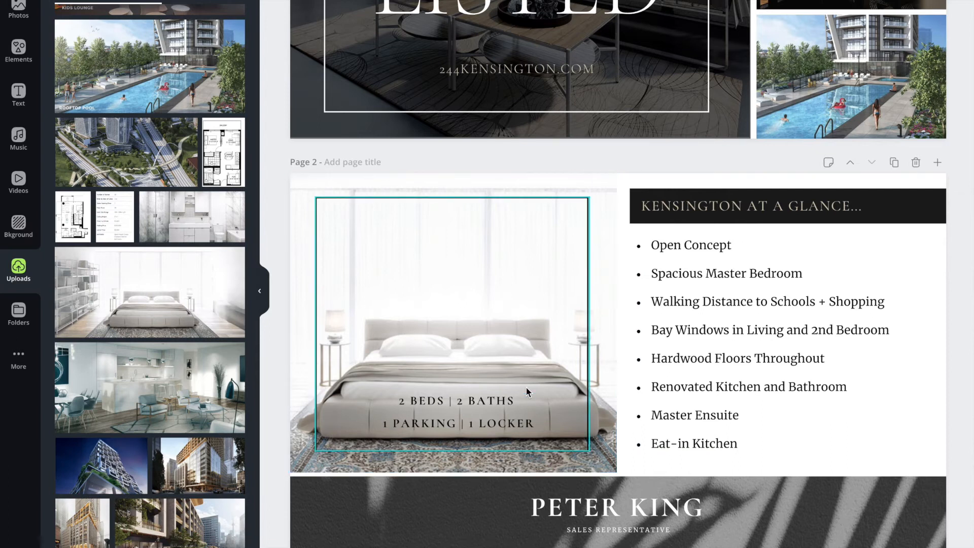
# Step: Open the colour choices for the dark bar behind the "Kensington at a Glance..." heading
pyautogui.click(658, 193)
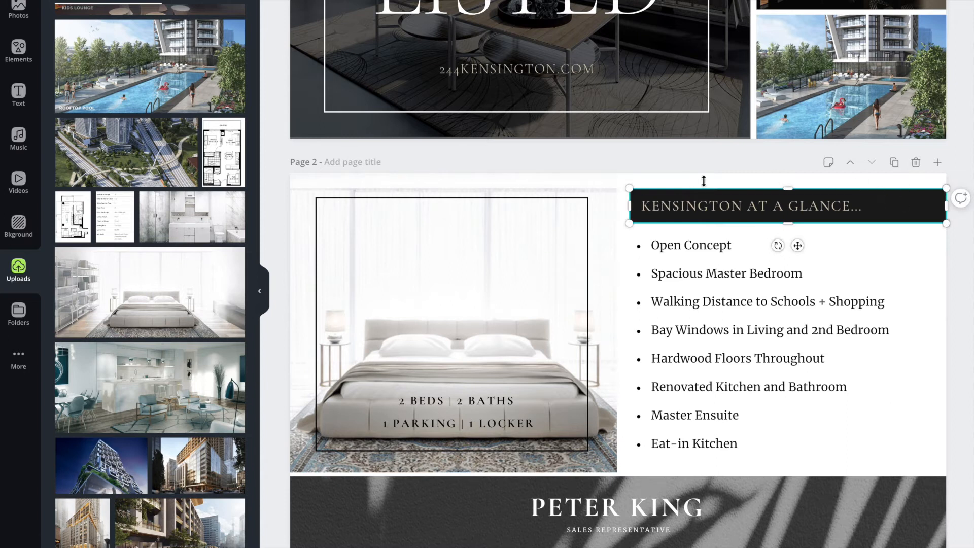
pyautogui.click(276, 1)
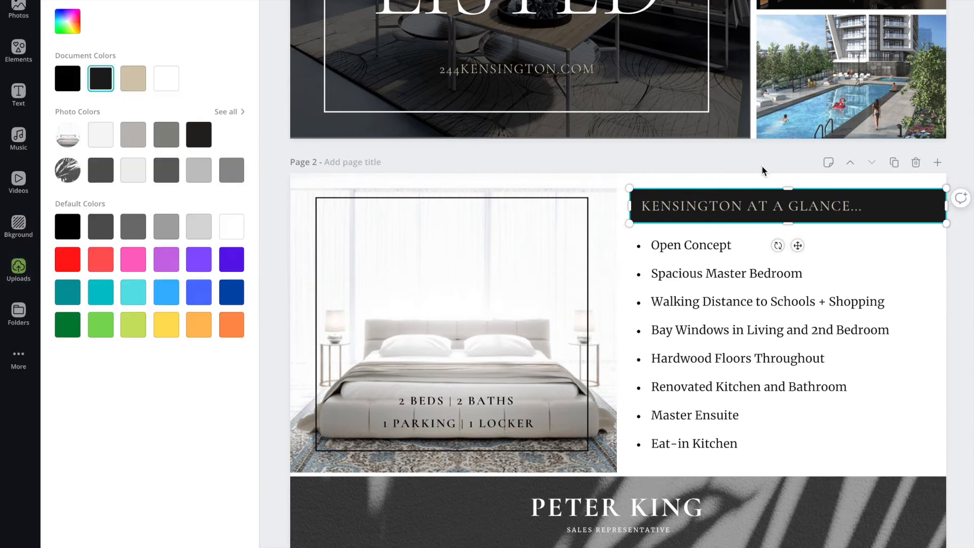
pyautogui.click(742, 206)
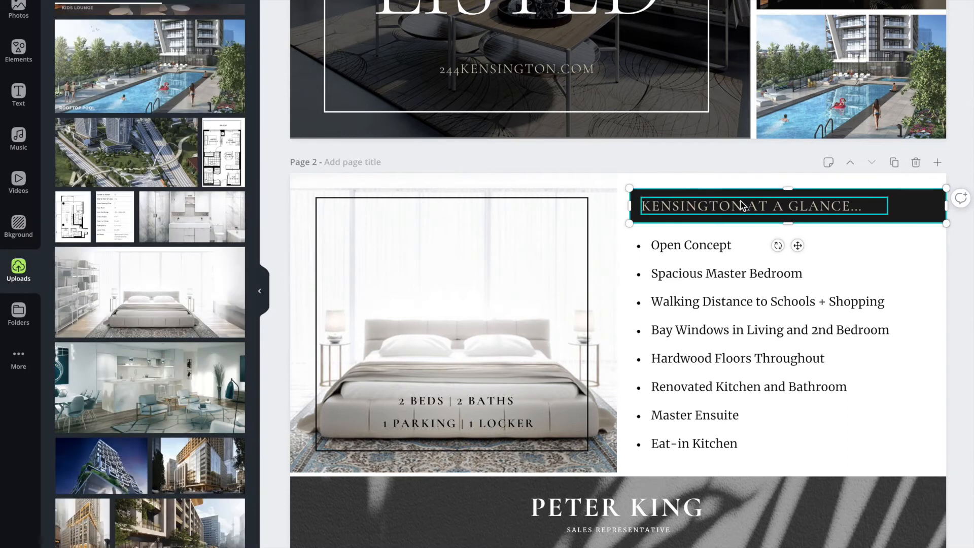
# Step: Delete all the bulleted feature text under the "Kensington at a Glance..." heading
pyautogui.click(715, 304)
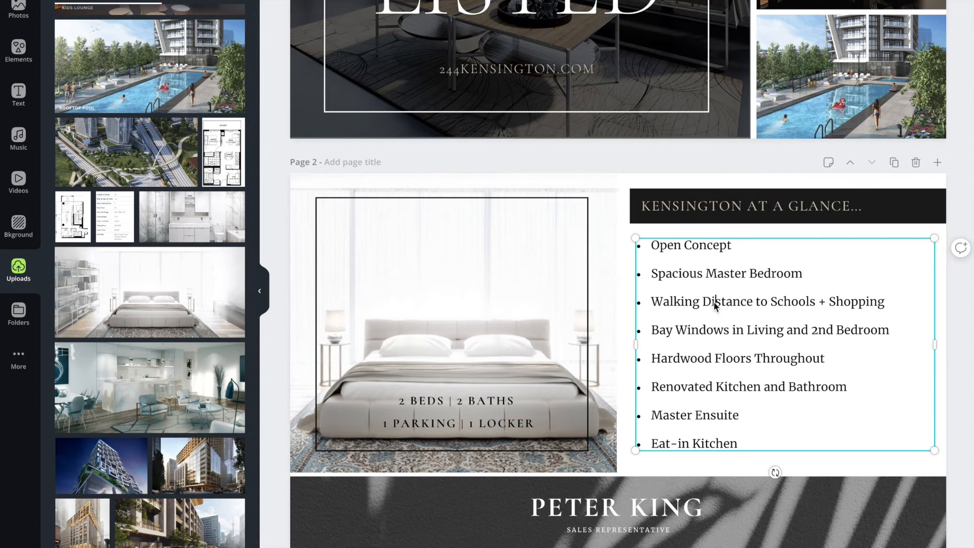
pyautogui.doubleClick(715, 305)
pyautogui.press('BackSpace')
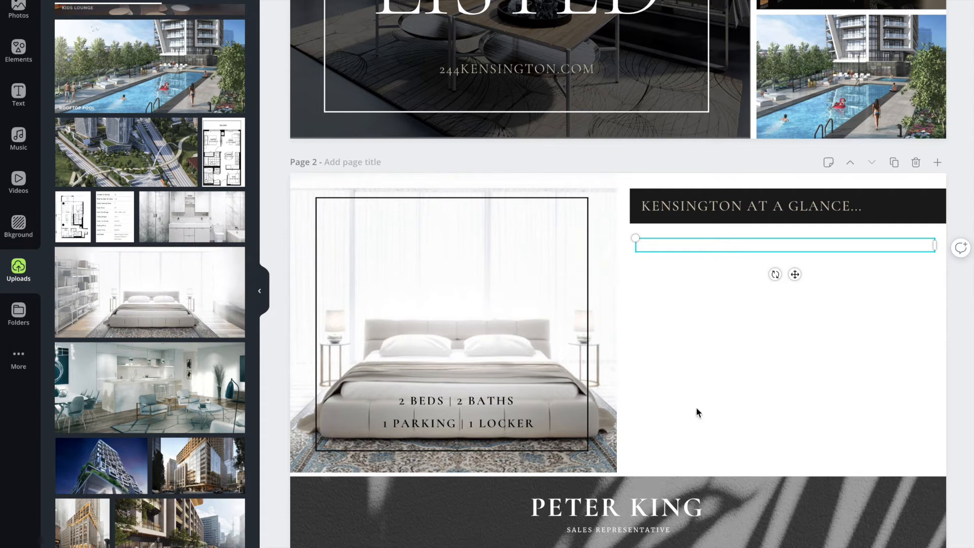
# Step: Remove the leaf-shadow texture photo from the sales representative banner on page 2
pyautogui.click(343, 499)
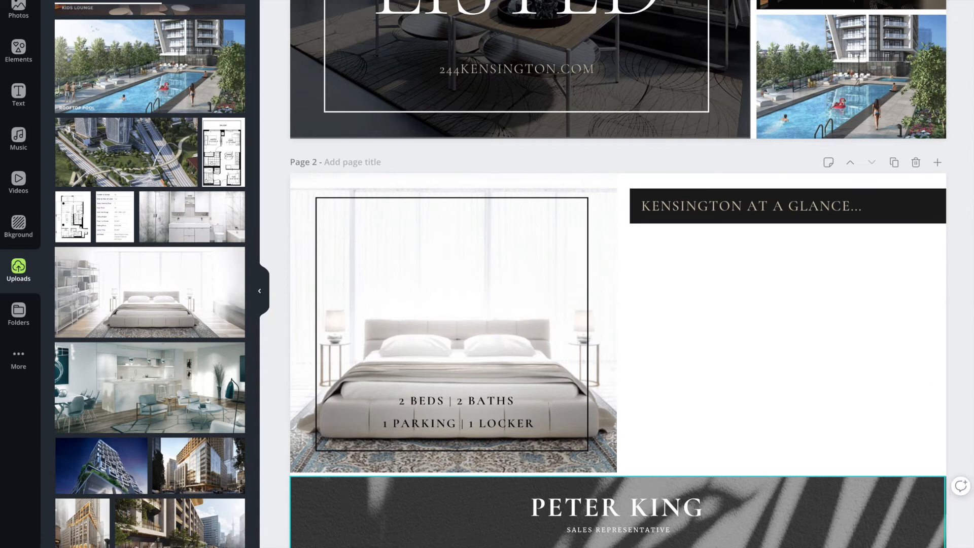
pyautogui.click(936, 1)
pyautogui.moveTo(947, 534)
pyautogui.mouseDown()
pyautogui.moveTo(854, 528)
pyautogui.moveTo(946, 532)
pyautogui.mouseUp()
pyautogui.press('Delete')
# Step: Try beige and light taupe as the sales representative banner's background colour, and set it to dark grey
pyautogui.click(370, 513)
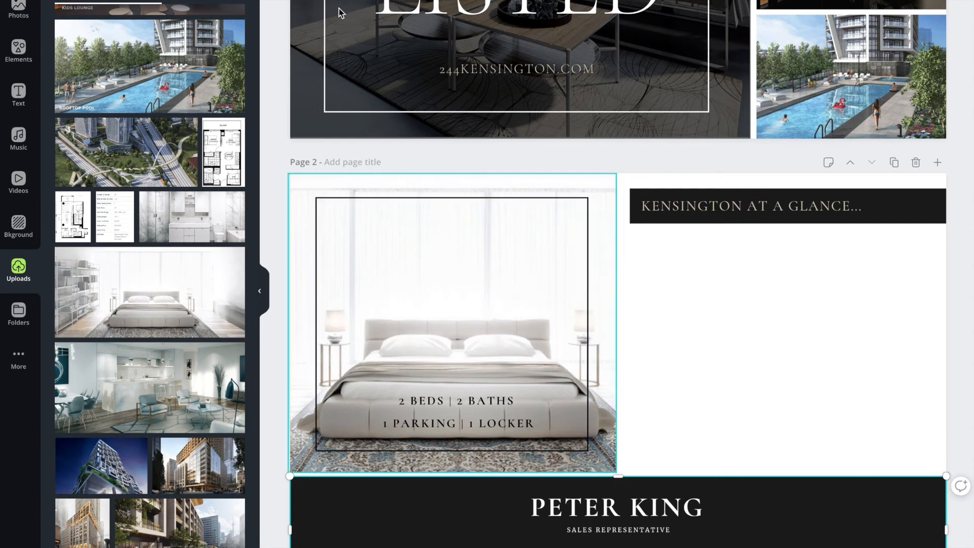
pyautogui.click(278, 1)
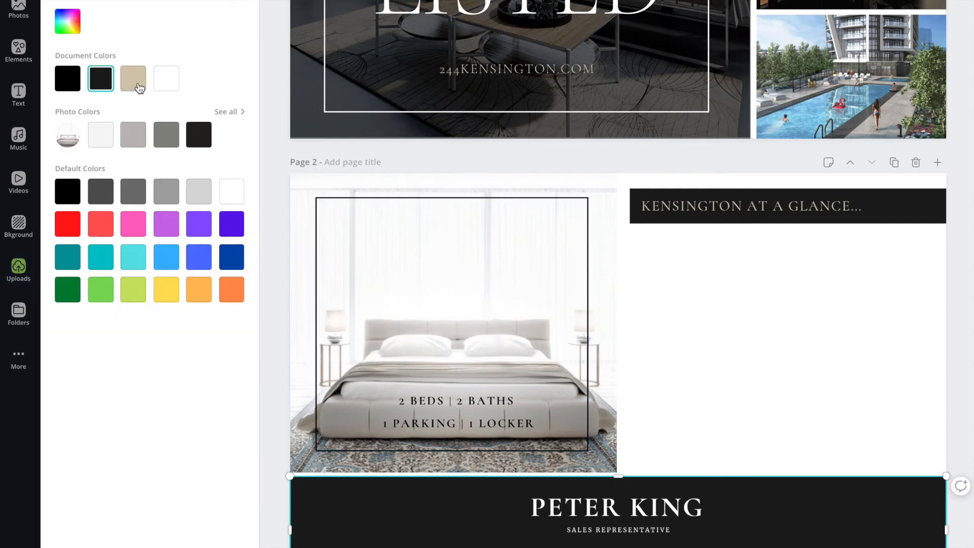
pyautogui.click(138, 87)
pyautogui.click(131, 138)
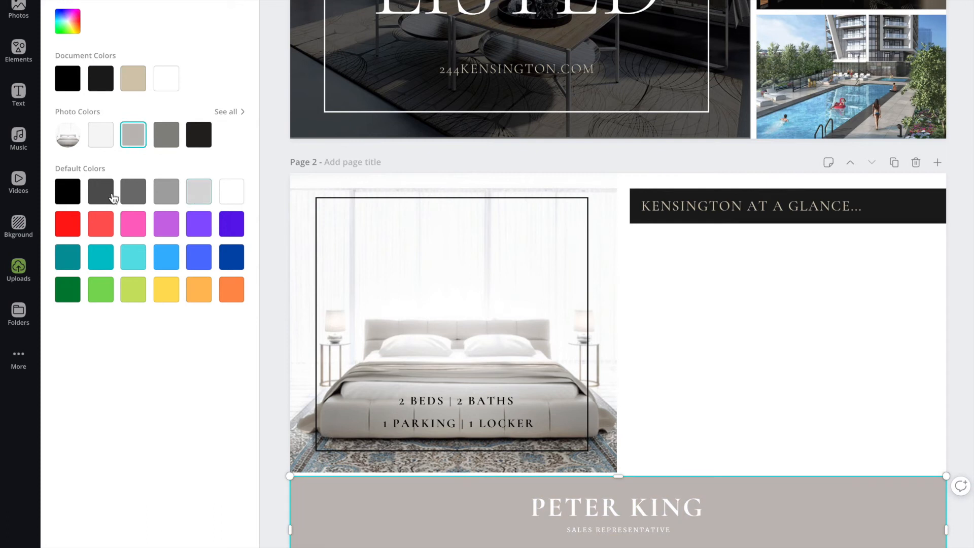
pyautogui.click(112, 196)
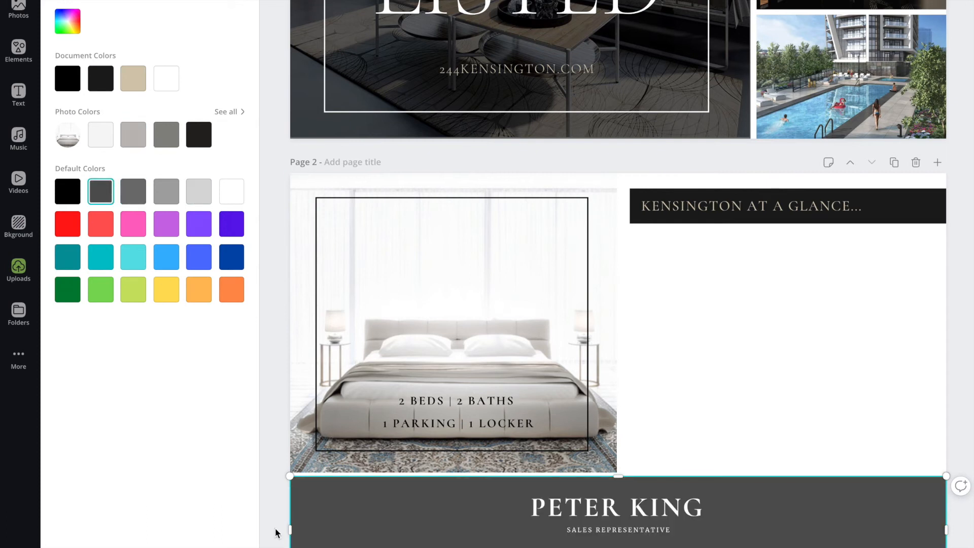
# Step: Add the uploaded portrait of the man in a grey jacket, shrink it and place it at the left end of page 2's banner
pyautogui.click(309, 518)
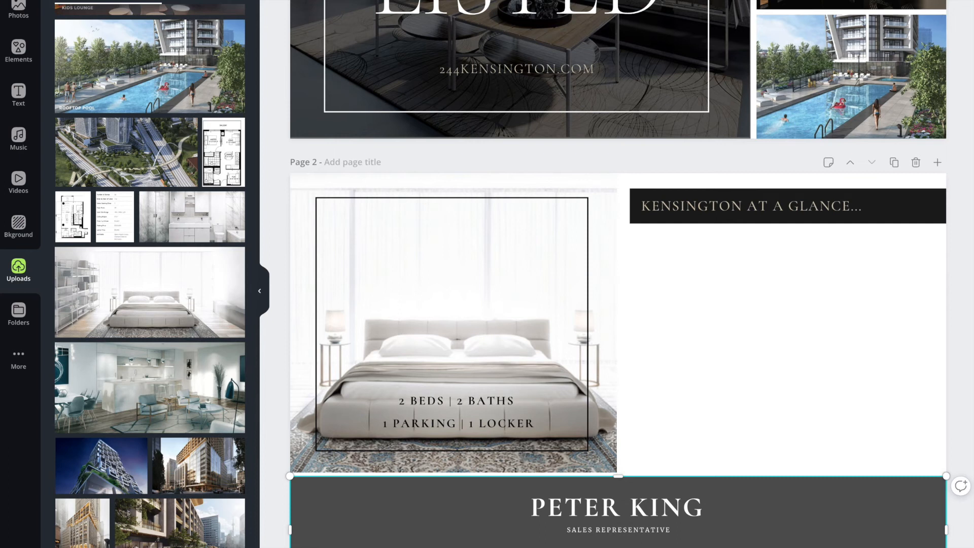
pyautogui.scroll(-15, 146, 321)
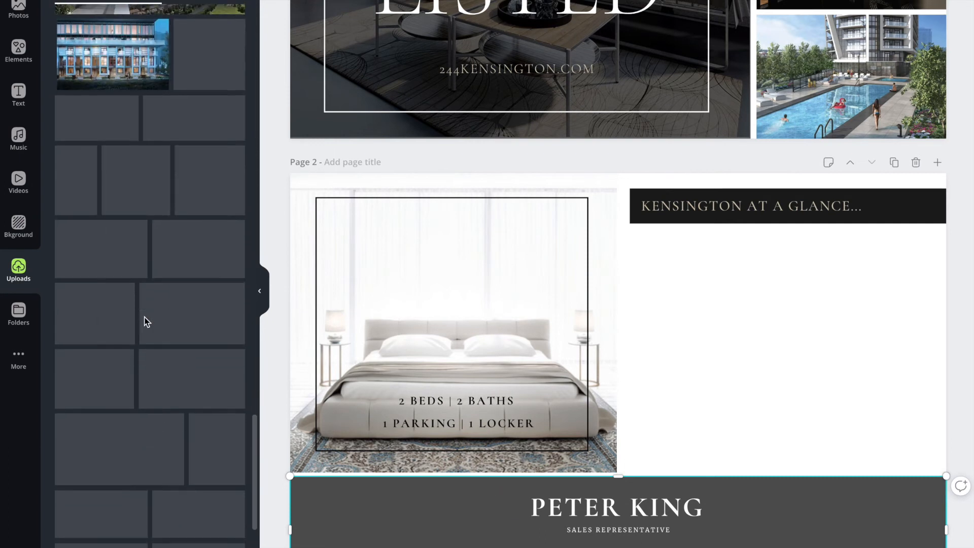
pyautogui.scroll(-10, 146, 321)
pyautogui.scroll(-5, 146, 321)
pyautogui.moveTo(123, 475); pyautogui.dragTo(102, 459)
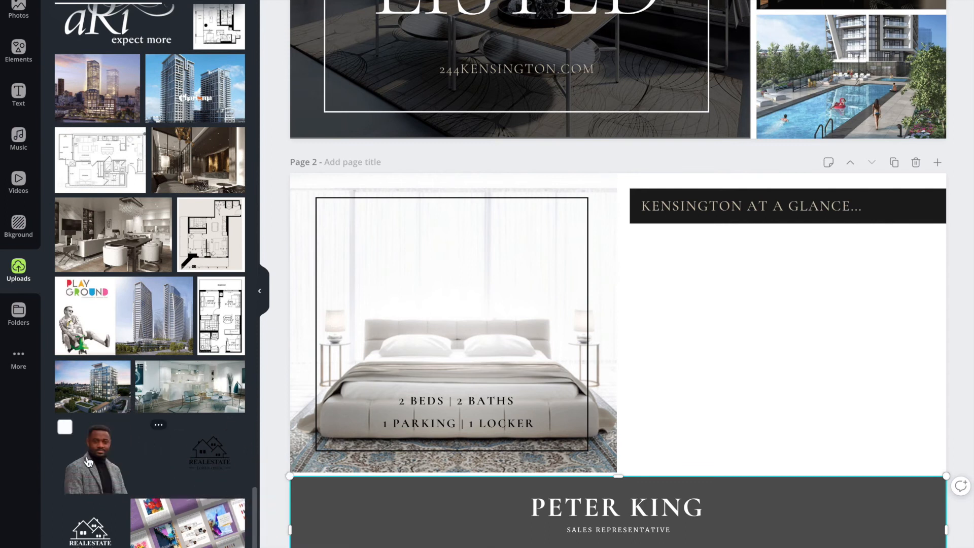
pyautogui.click(87, 462)
pyautogui.moveTo(576, 380); pyautogui.dragTo(369, 456)
pyautogui.moveTo(575, 380); pyautogui.dragTo(416, 506)
pyautogui.moveTo(311, 542); pyautogui.dragTo(335, 541)
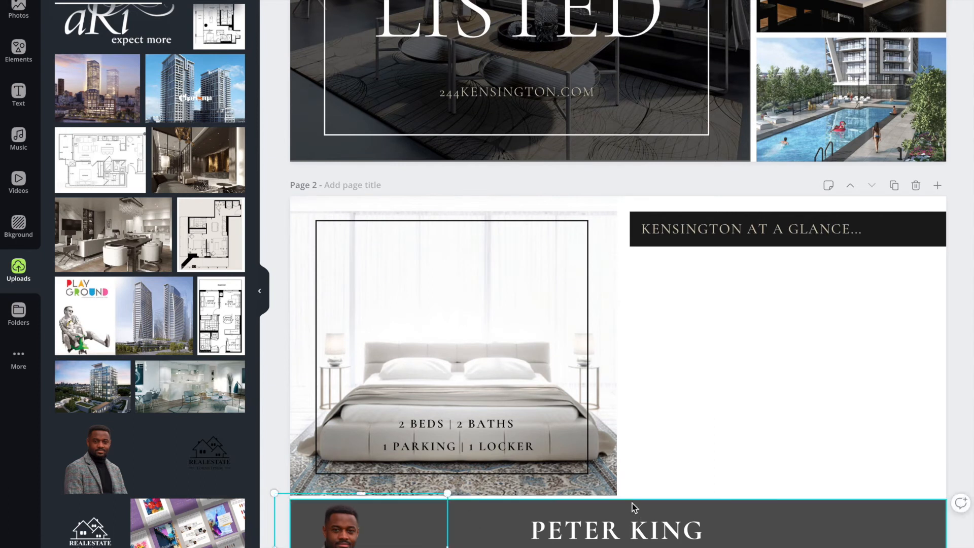
pyautogui.click(700, 472)
pyautogui.moveTo(616, 547); pyautogui.dragTo(633, 547)
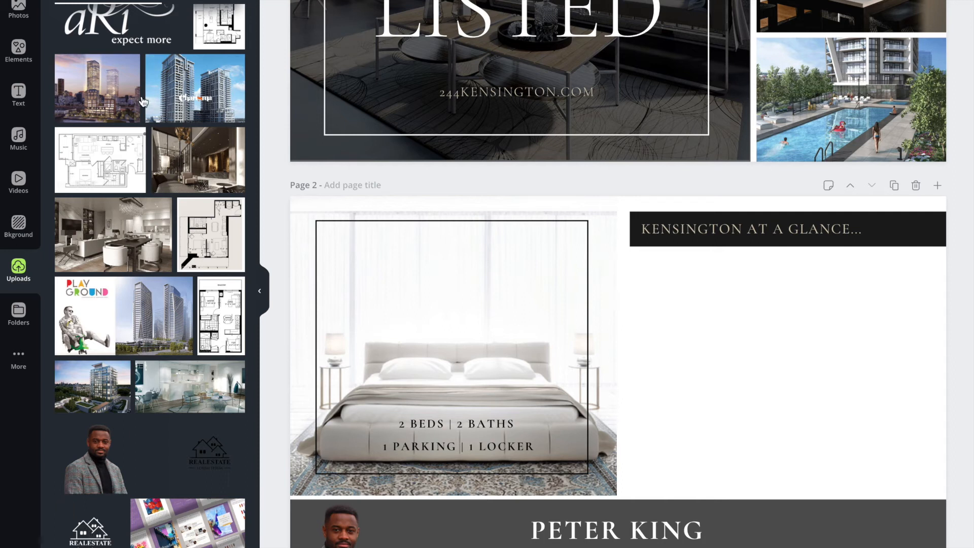
# Step: Add the uploaded white "REALESTATE" house logo, scale it down and place it at the right end of the banner
pyautogui.click(84, 540)
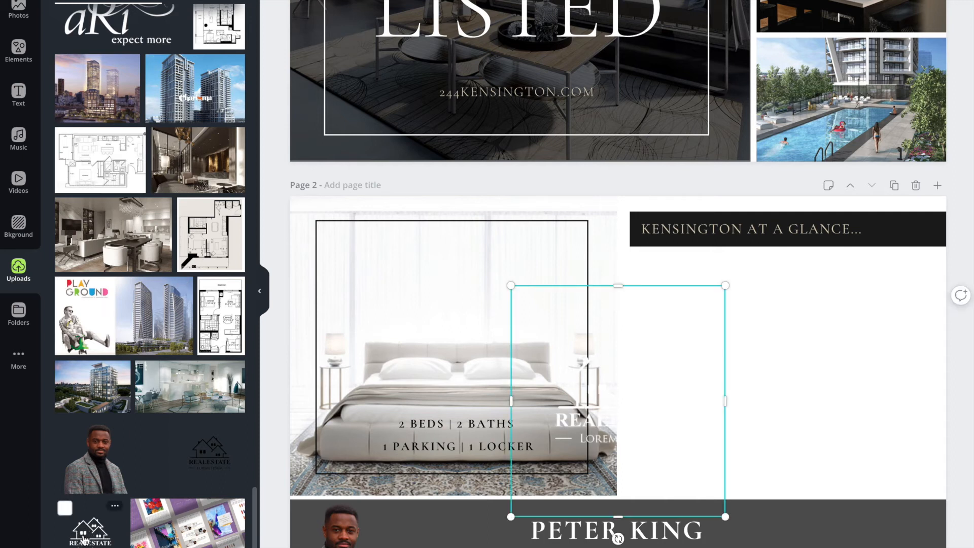
pyautogui.moveTo(611, 374); pyautogui.dragTo(802, 501)
pyautogui.moveTo(735, 428); pyautogui.dragTo(827, 526)
pyautogui.moveTo(885, 544)
pyautogui.mouseDown()
pyautogui.moveTo(882, 524)
pyautogui.moveTo(880, 533)
pyautogui.mouseUp()
pyautogui.click(823, 399)
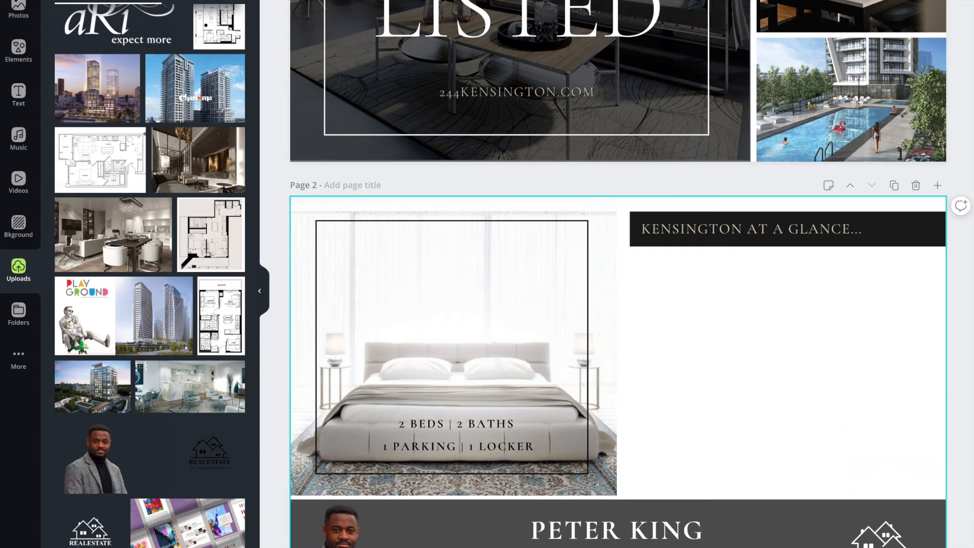
# Step: Move the sales representative's name and title beside the portrait, and shrink the house logo slightly within the banner
pyautogui.moveTo(596, 530); pyautogui.dragTo(468, 539)
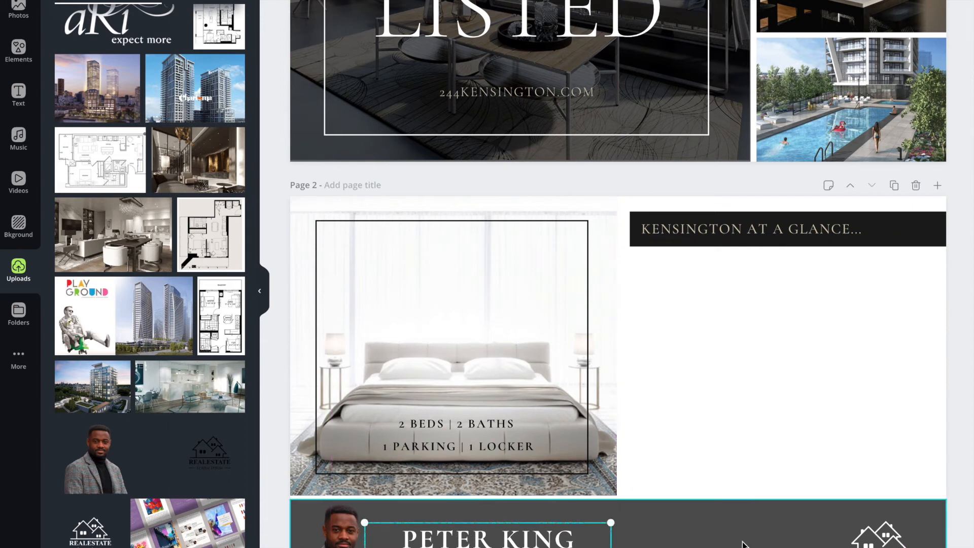
pyautogui.click(741, 543)
pyautogui.click(879, 541)
pyautogui.moveTo(824, 492); pyautogui.dragTo(832, 500)
pyautogui.moveTo(872, 547); pyautogui.dragTo(871, 544)
pyautogui.click(827, 450)
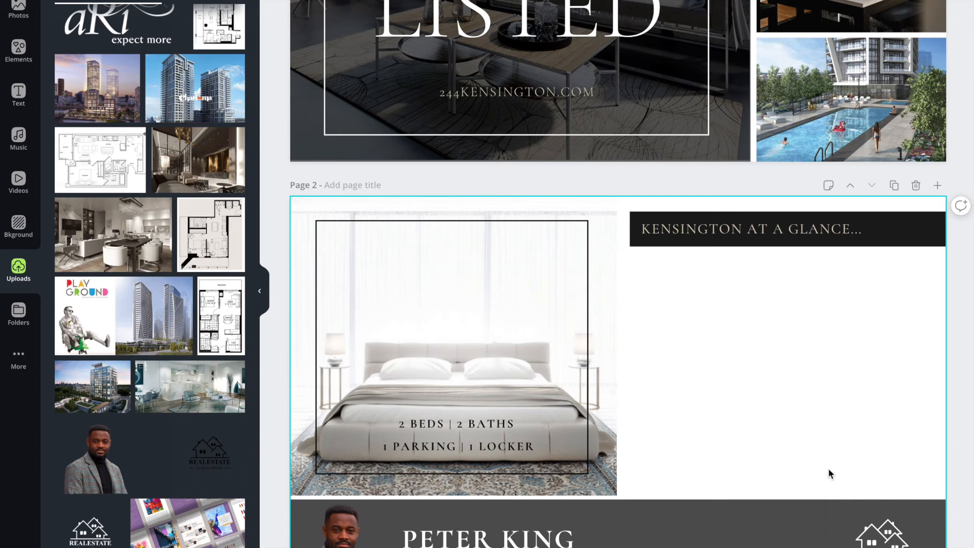
# Step: Open the design's download options, choose PDF Print as the file type and try the crop marks and bleed option
pyautogui.scroll(-1, 819, 472)
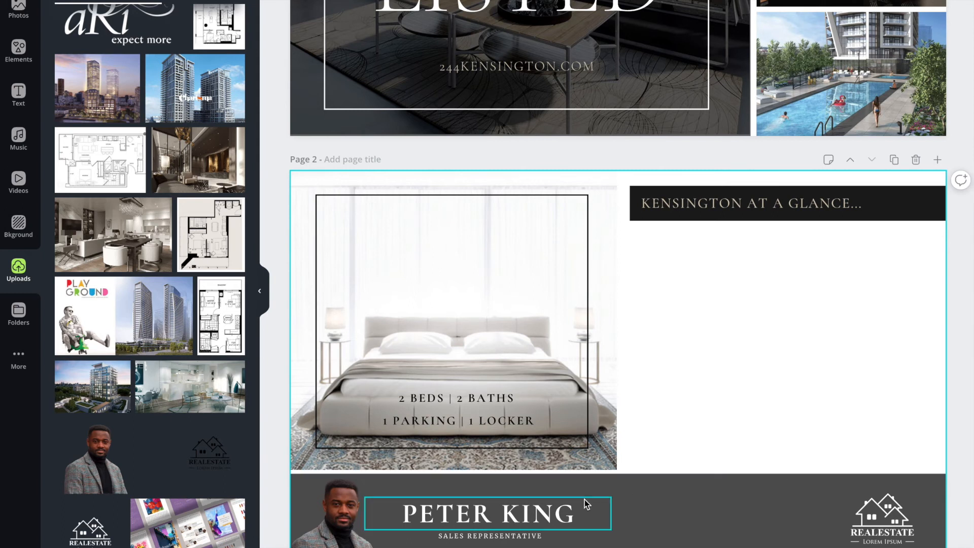
pyautogui.scroll(3, 584, 499)
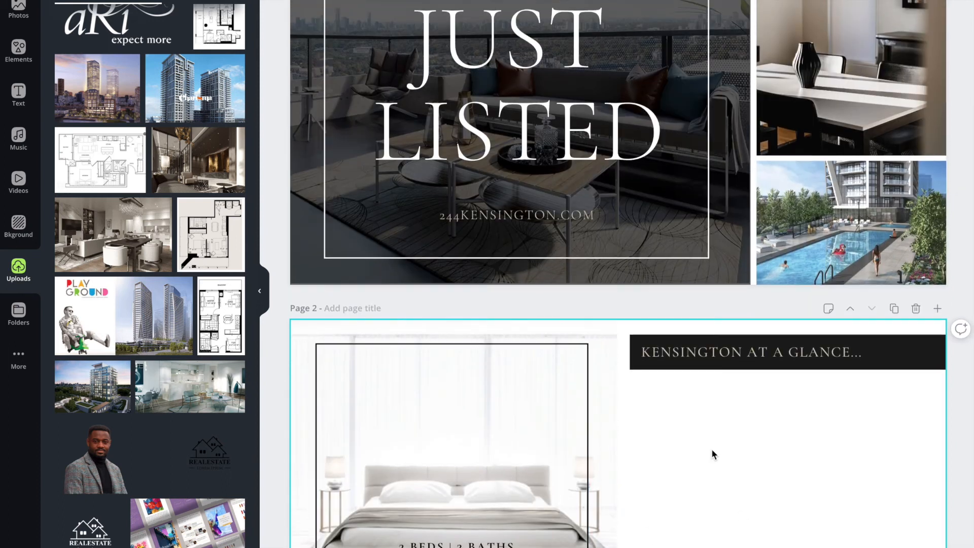
pyautogui.scroll(-1, 711, 449)
pyautogui.scroll(3, 699, 403)
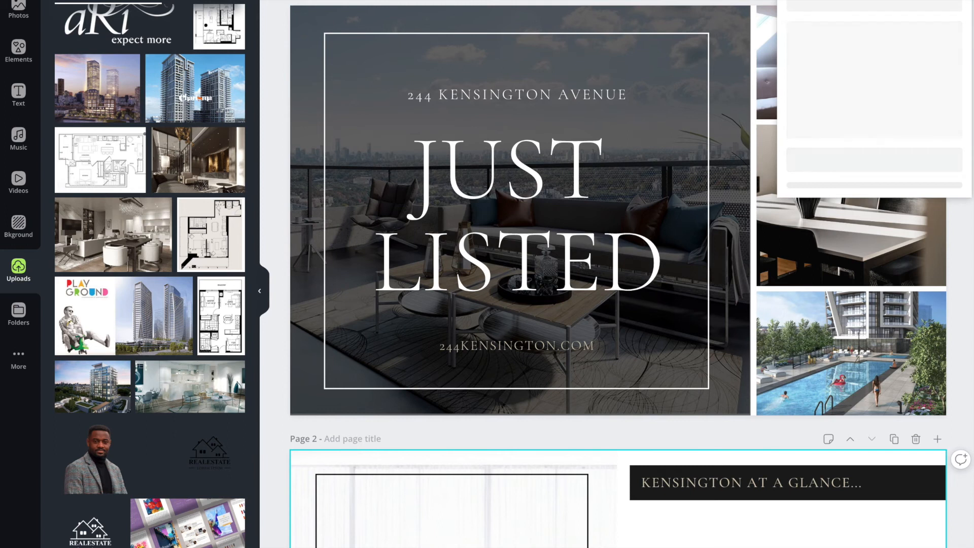
pyautogui.click(836, 19)
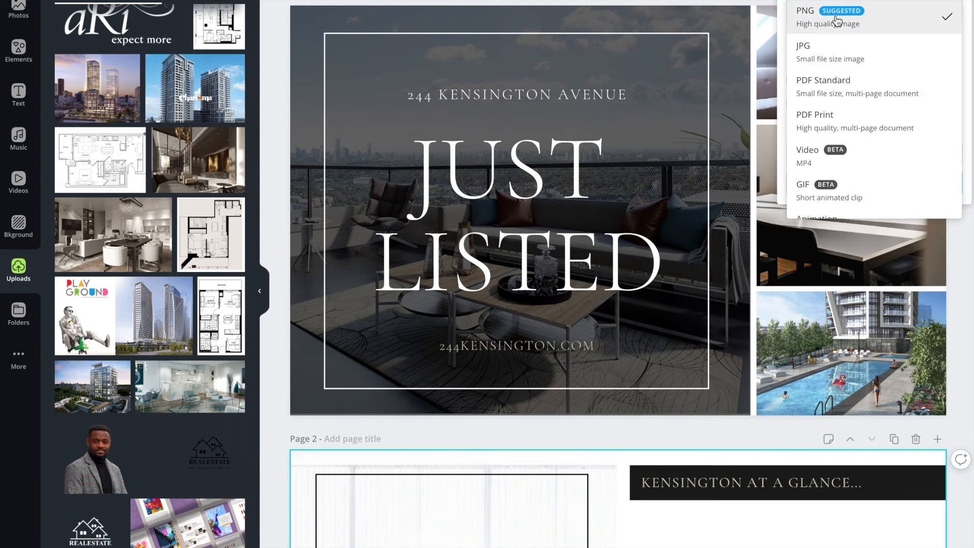
pyautogui.click(824, 126)
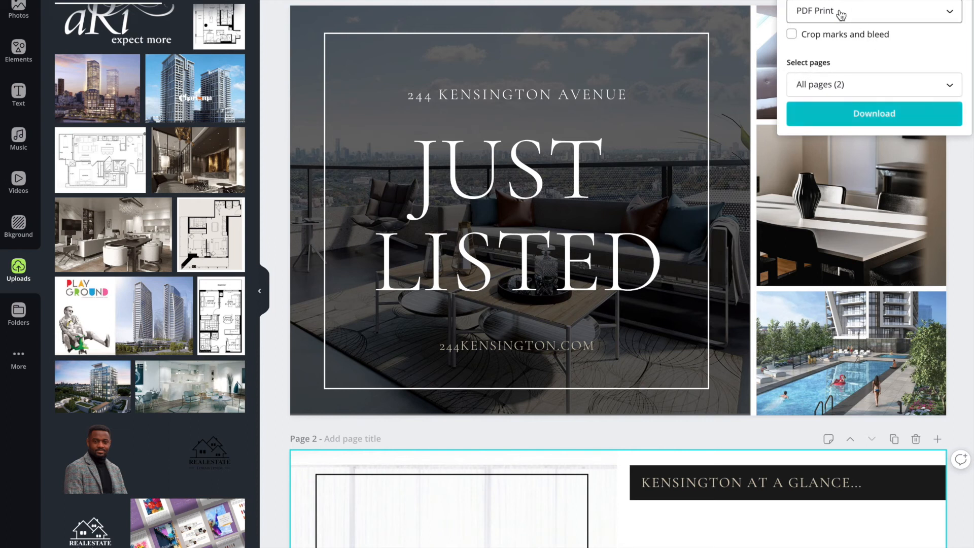
pyautogui.click(797, 36)
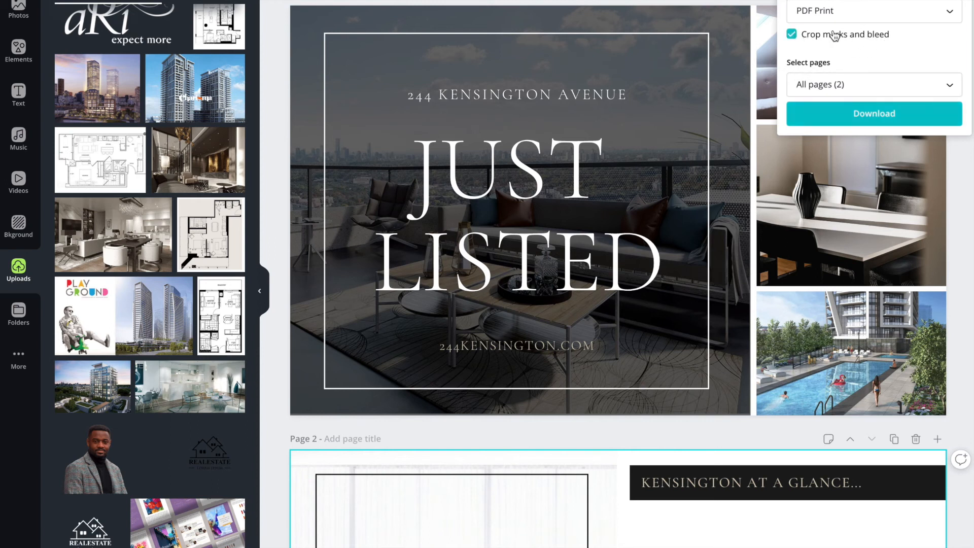
pyautogui.click(791, 35)
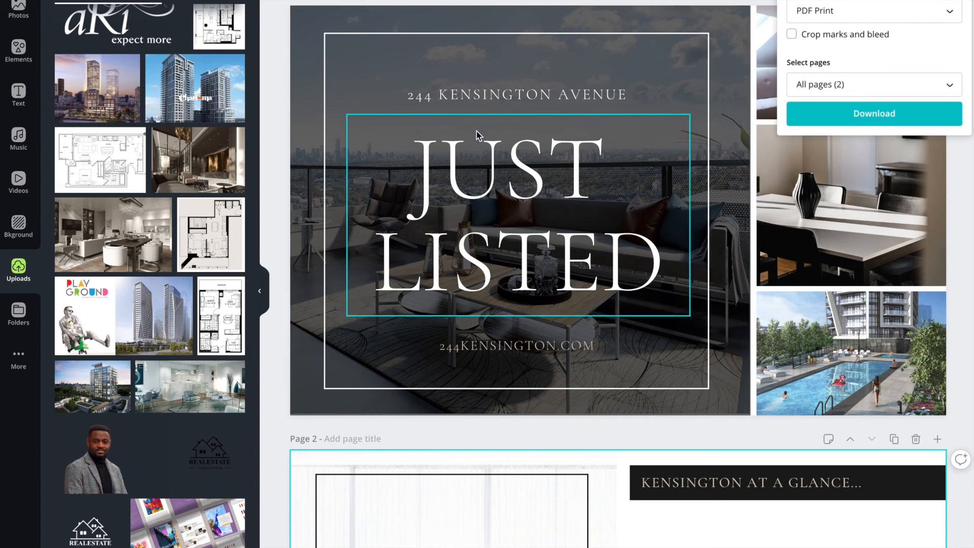
pyautogui.scroll(-4, 871, 269)
pyautogui.scroll(4, 871, 269)
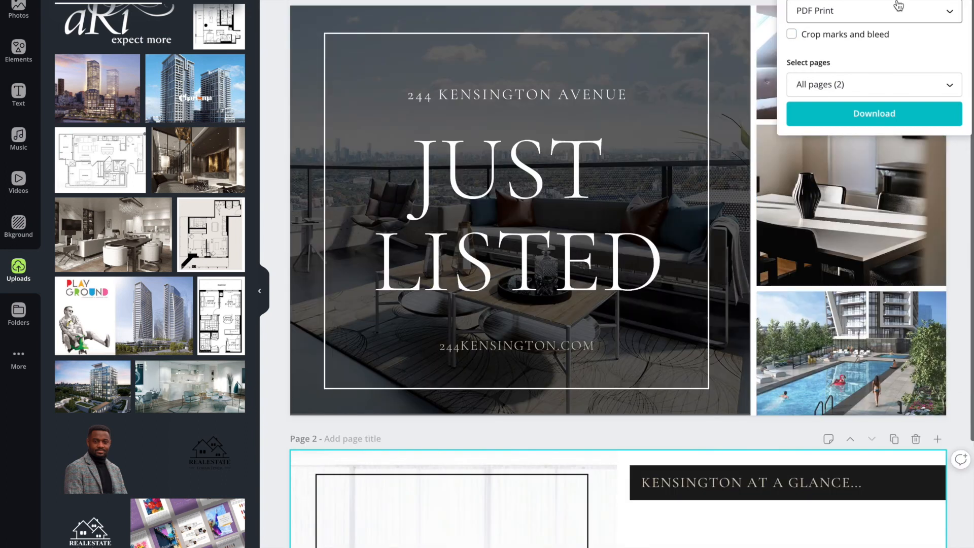
# Step: Switch the download file type back to PNG
pyautogui.click(893, 22)
pyautogui.scroll(1, 890, 23)
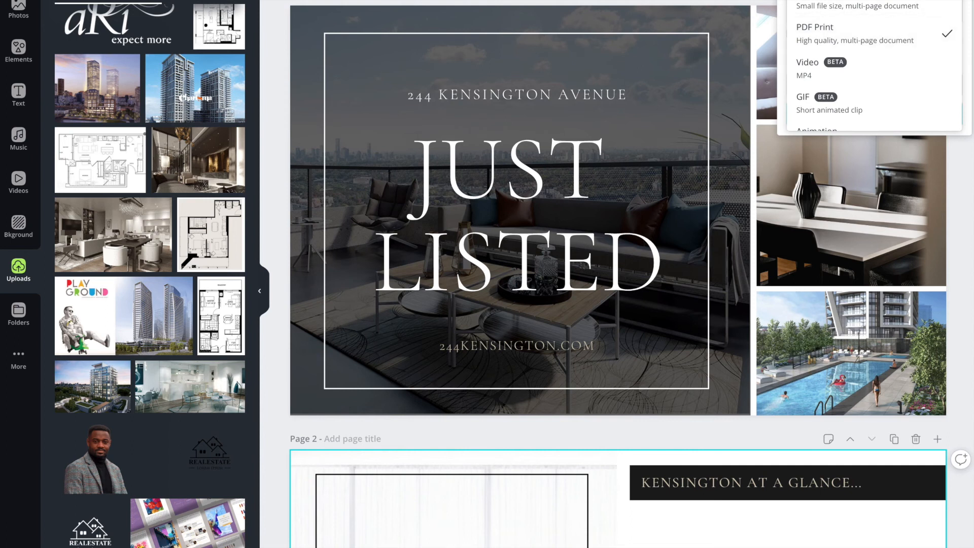
pyautogui.click(862, 1)
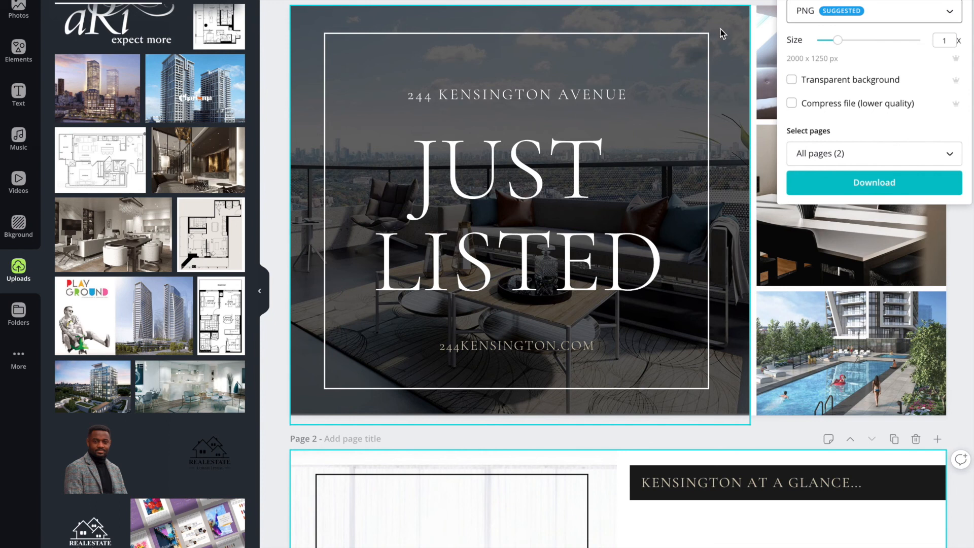
pyautogui.click(917, 15)
pyautogui.click(916, 16)
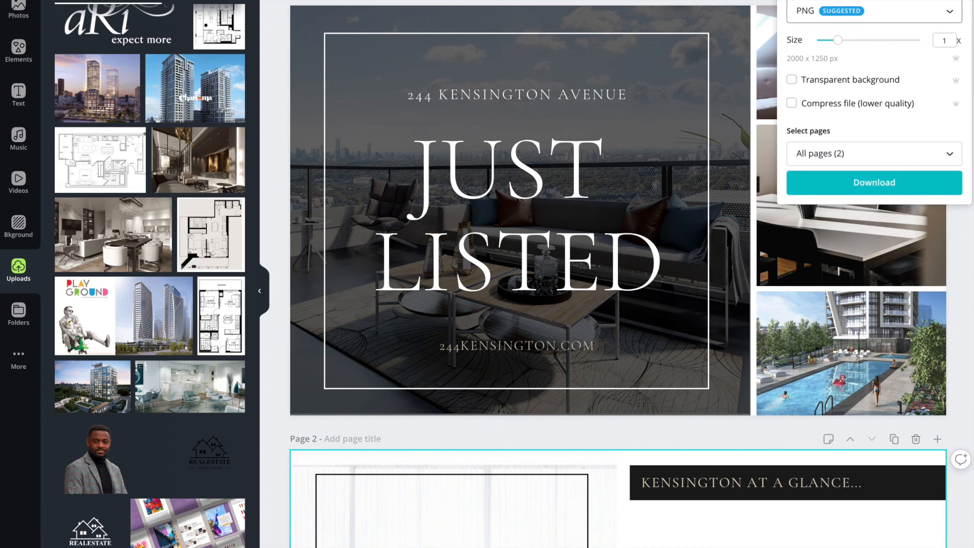
# Step: Download both pages as PDF Print with crop marks and bleed, and look over the exported PDF
pyautogui.click(888, 20)
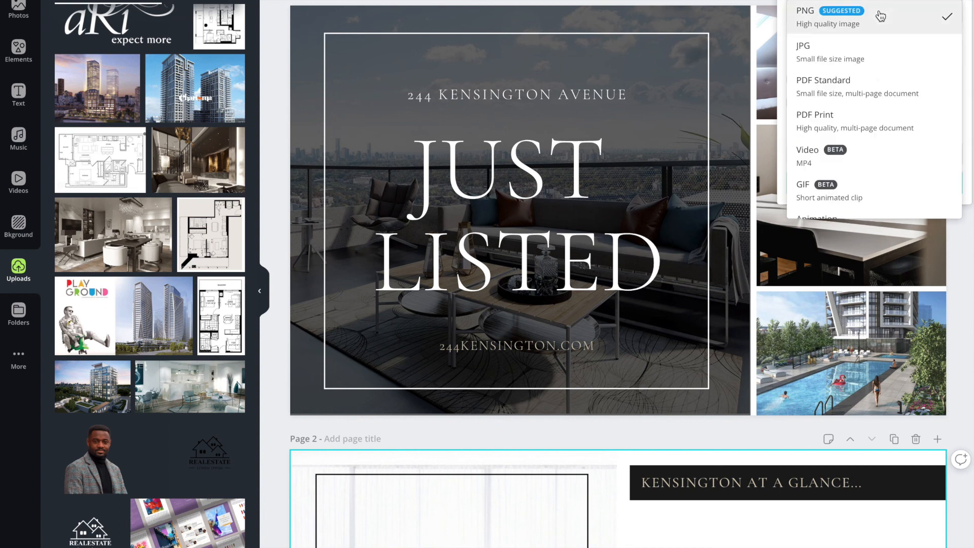
pyautogui.click(869, 115)
pyautogui.click(799, 36)
pyautogui.click(847, 113)
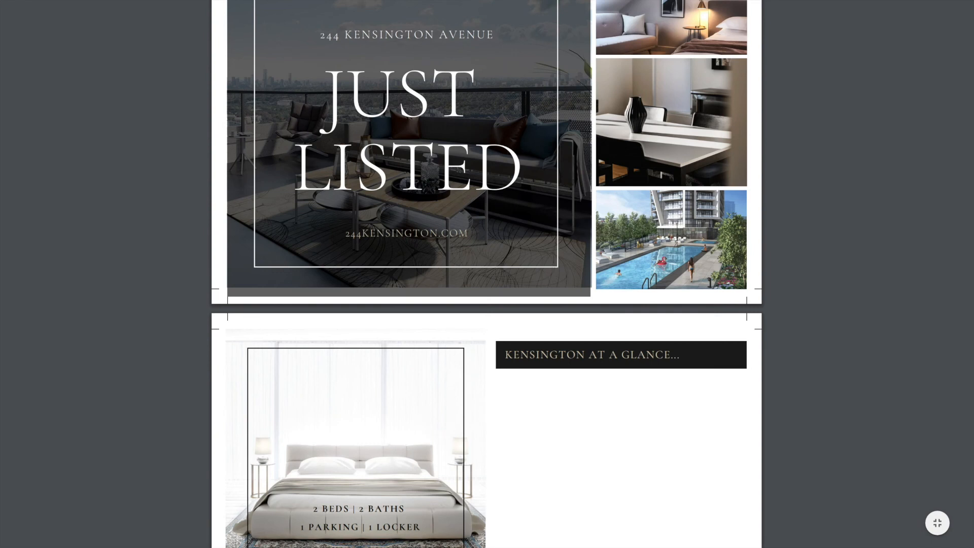
pyautogui.scroll(-1, 720, 97)
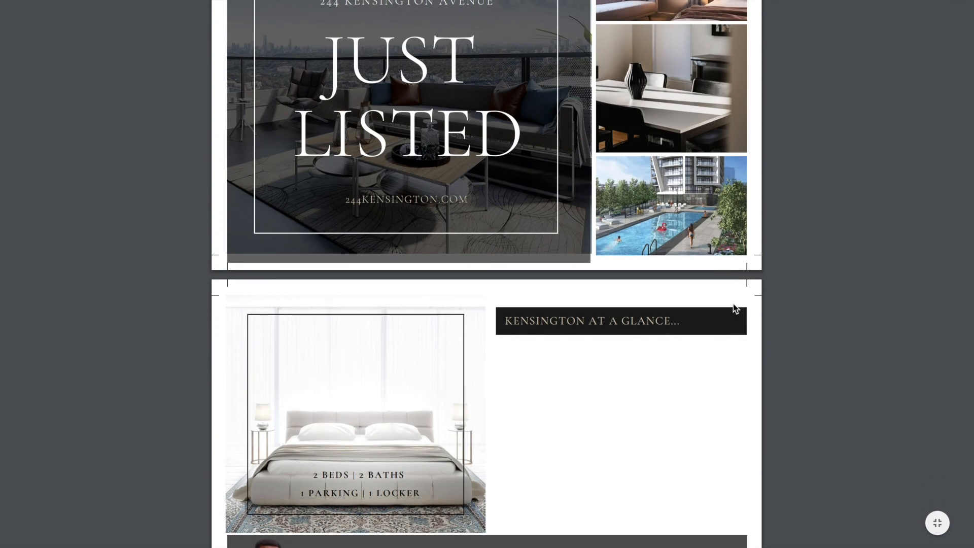